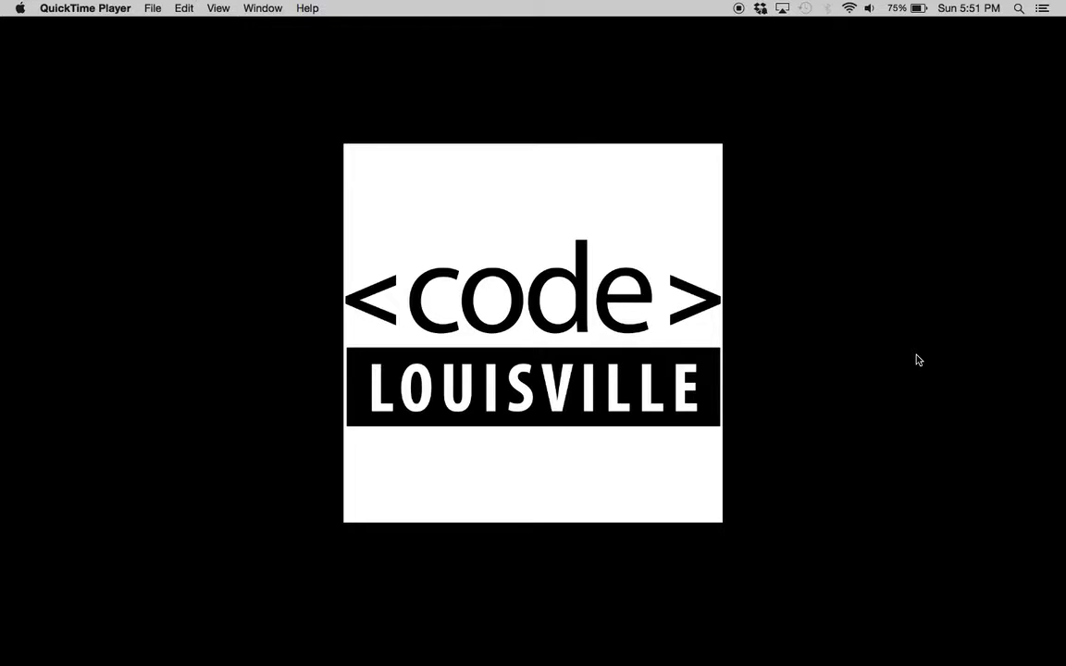
# Step: Switch to Google Chrome and enter the account email address and password in the codelouisville.slack.com sign-in form
pyautogui.moveTo(1060, 515)
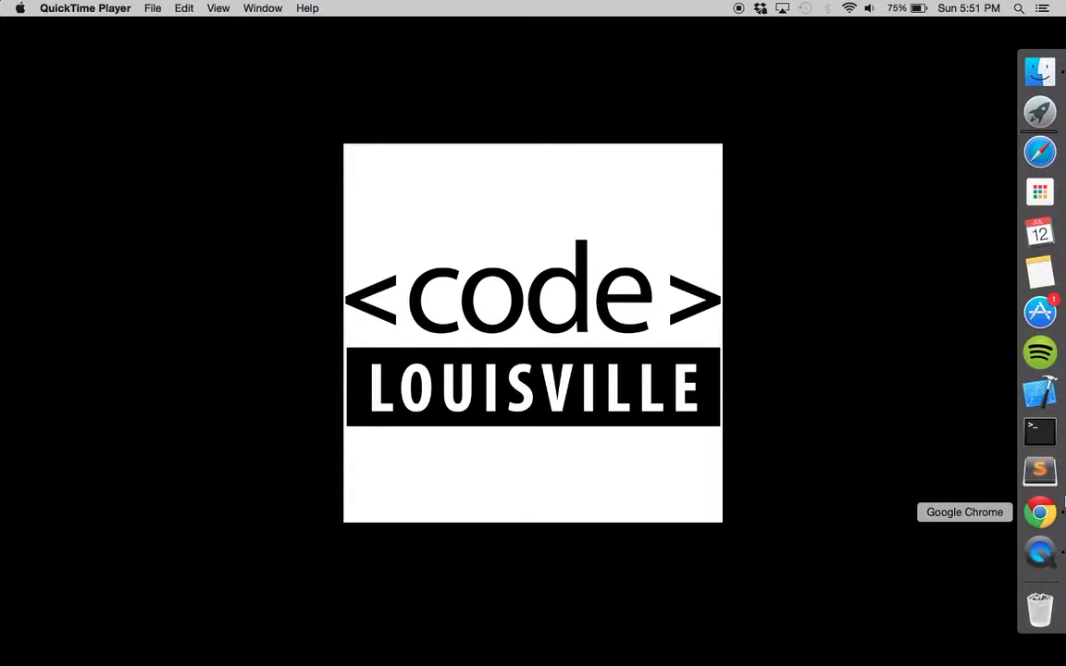
pyautogui.click(1040, 512)
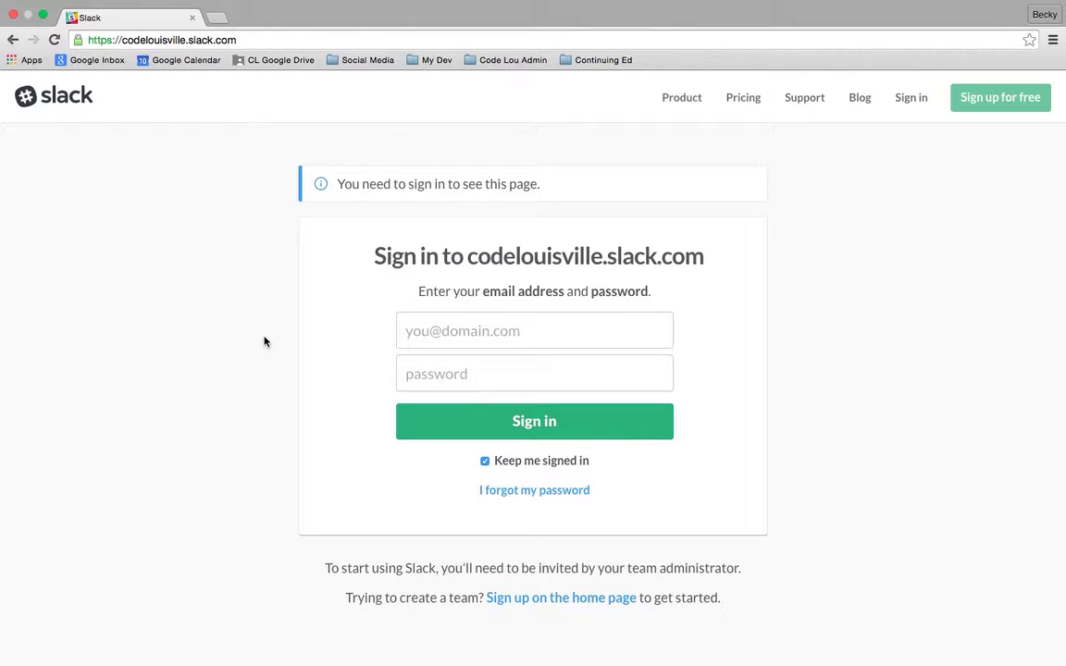
pyautogui.click(539, 326)
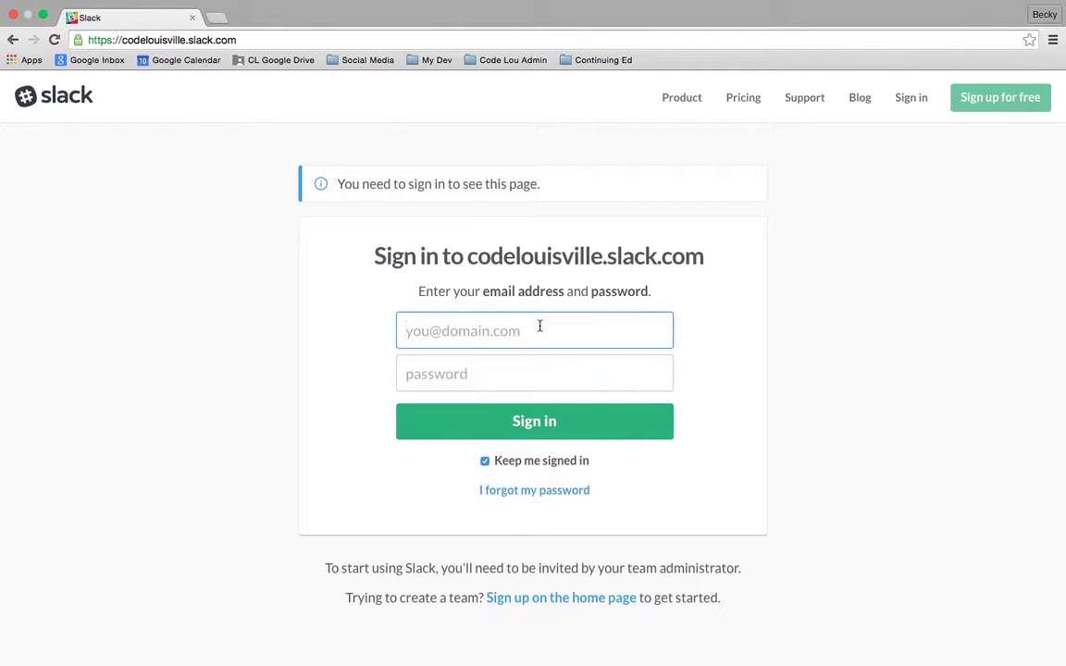
pyautogui.write('cl.a')
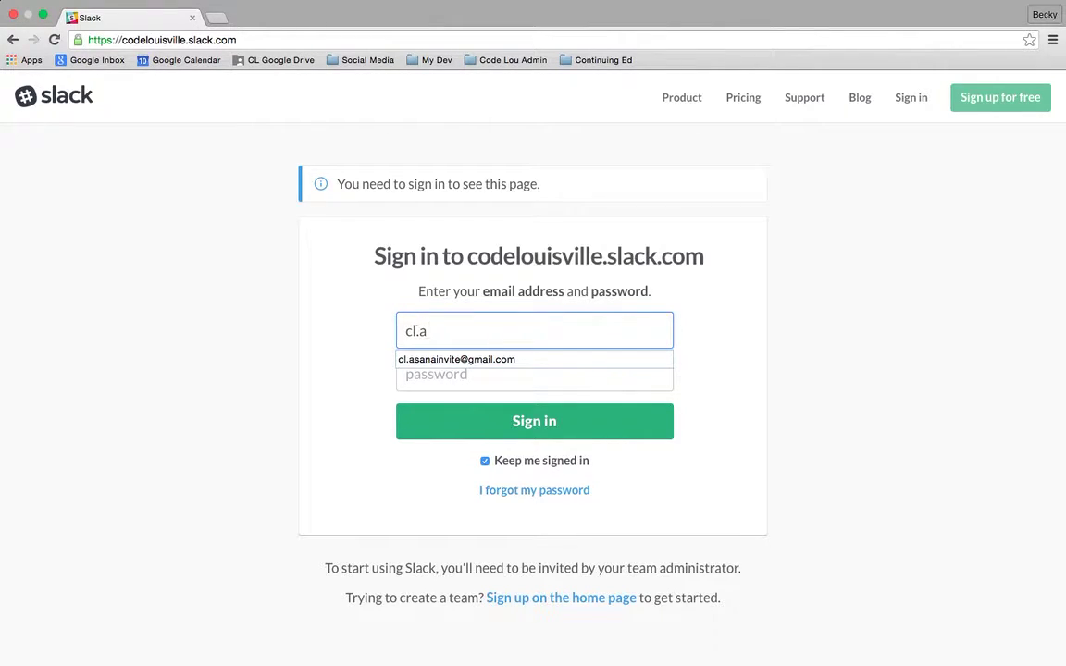
pyautogui.press('Down')
pyautogui.press('Return')
pyautogui.press('Tab')
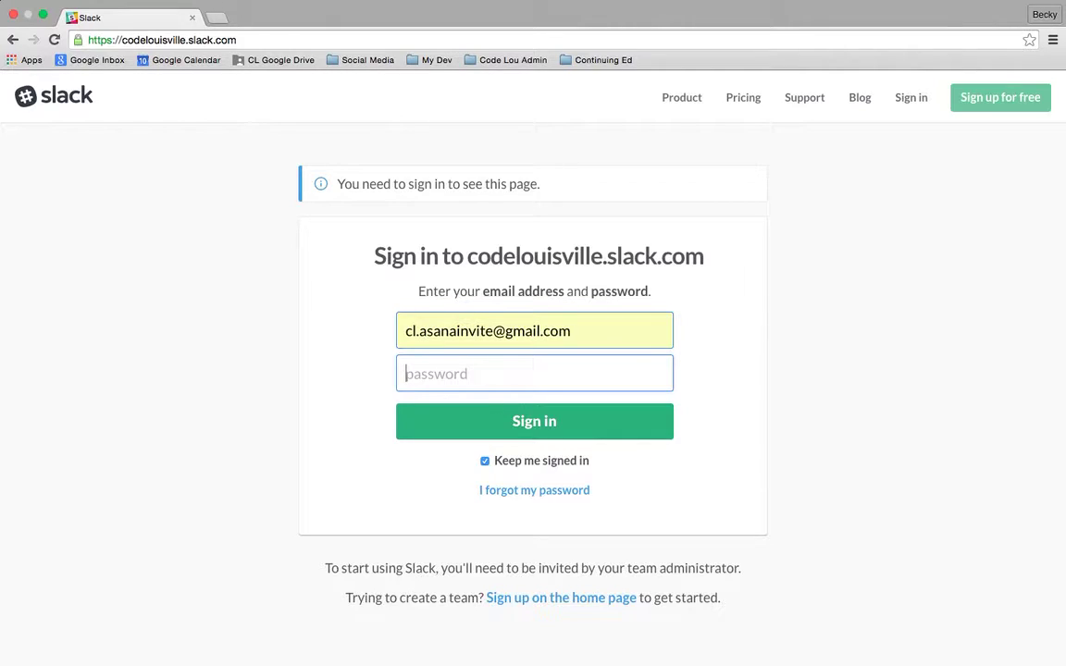
pyautogui.write('••••••••••')
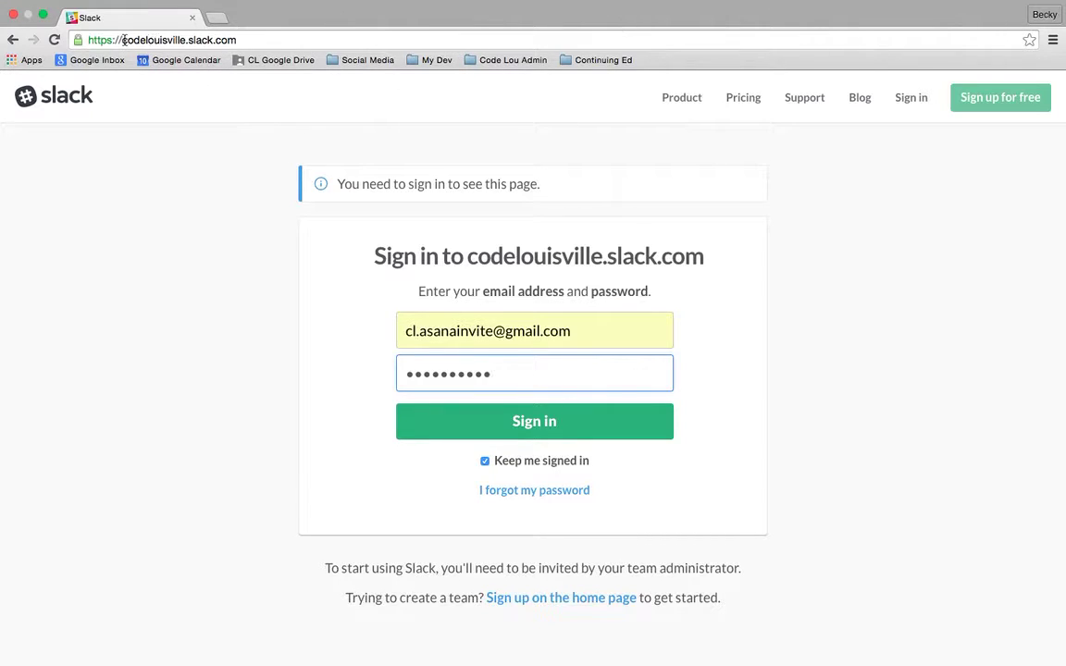
# Step: Turn off the Keep me signed in option and sign in to the Code Louisville team
pyautogui.click(250, 38)
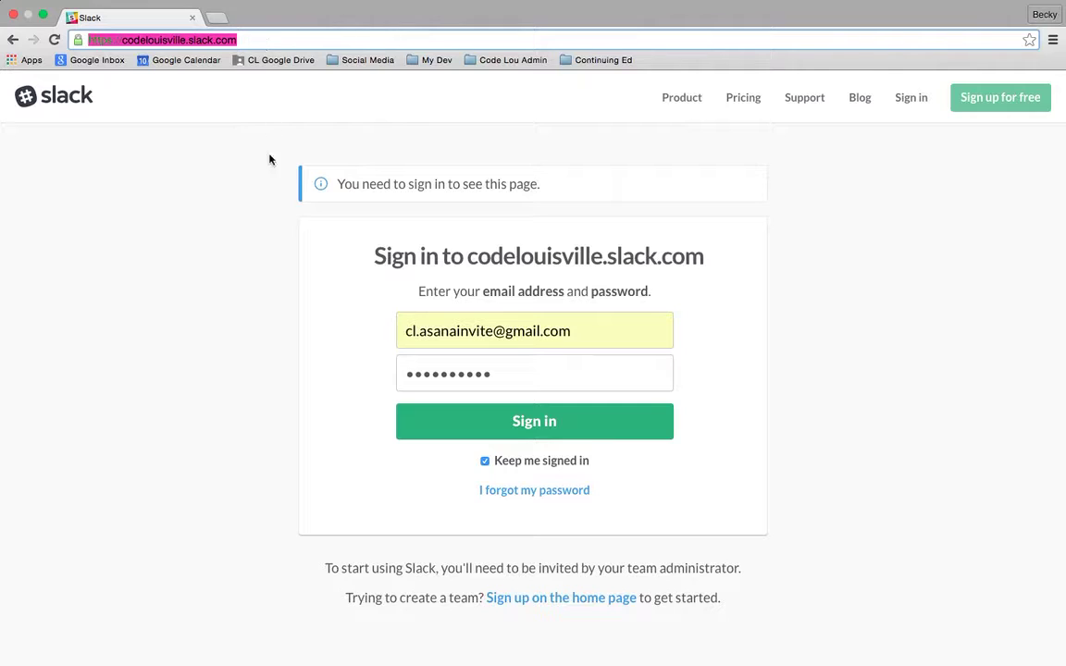
pyautogui.click(495, 371)
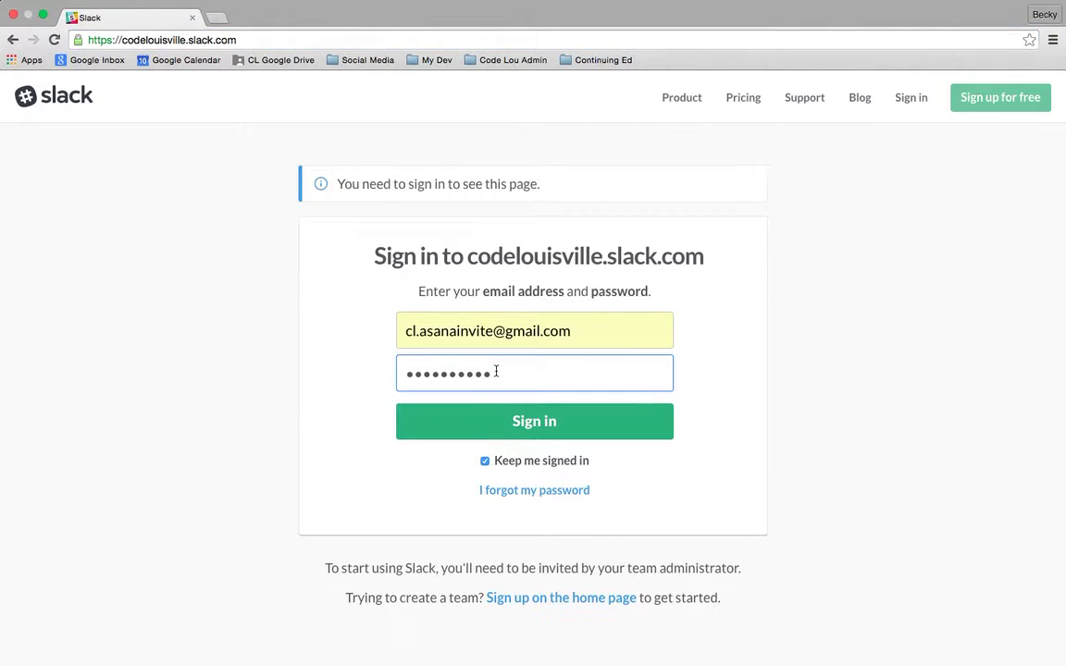
pyautogui.click(484, 460)
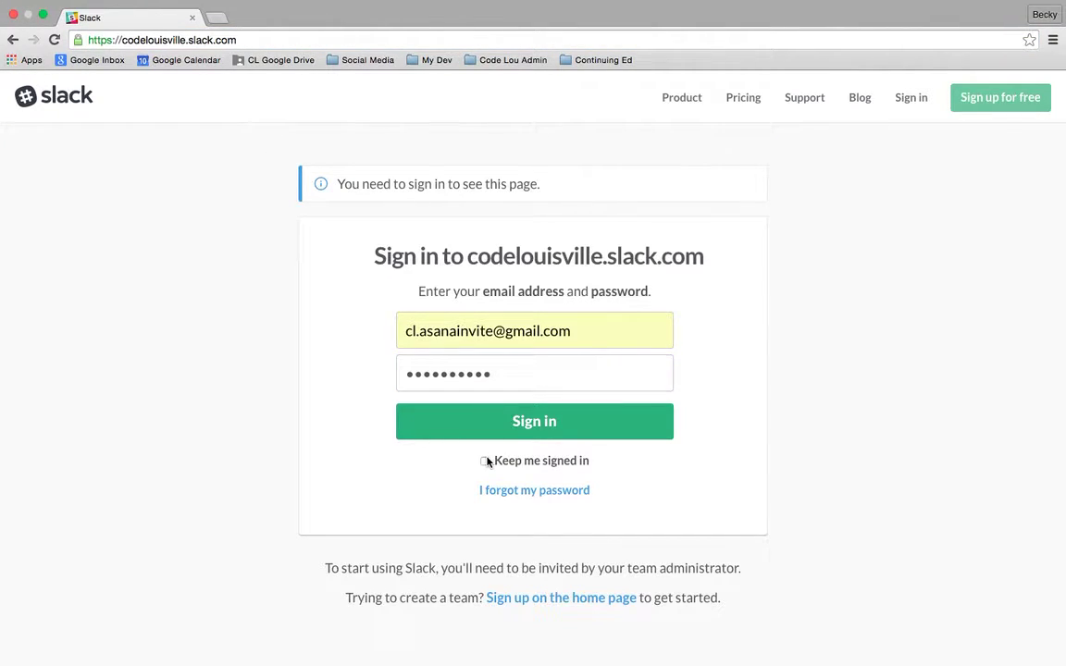
pyautogui.click(614, 431)
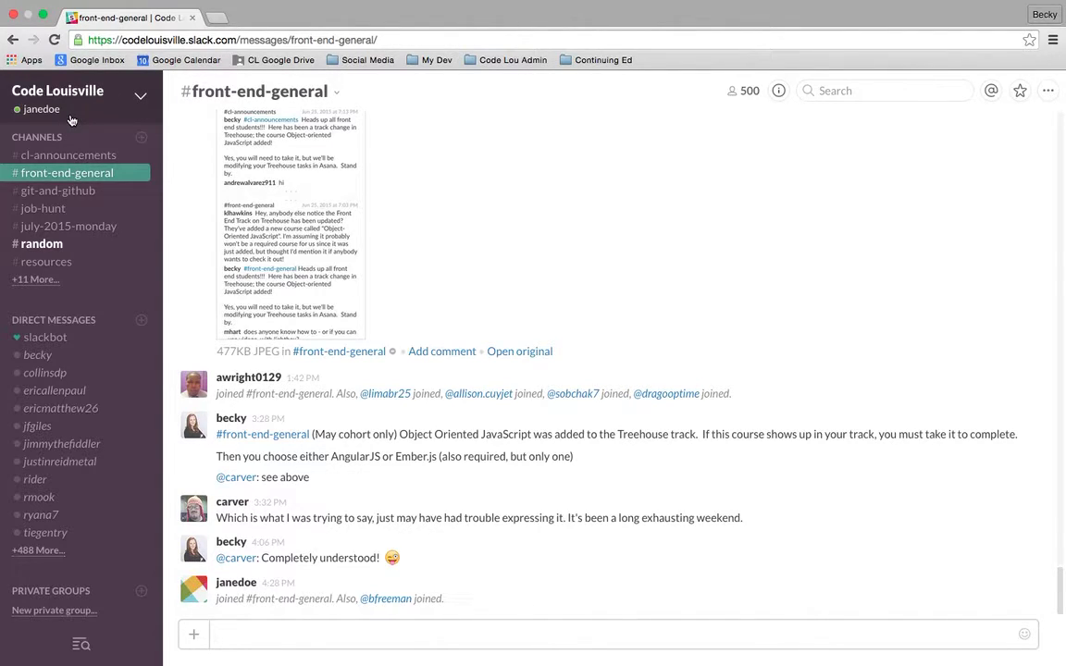
# Step: Open the Profile & Account settings for the Code Louisville team and expand the Username section
pyautogui.click(141, 100)
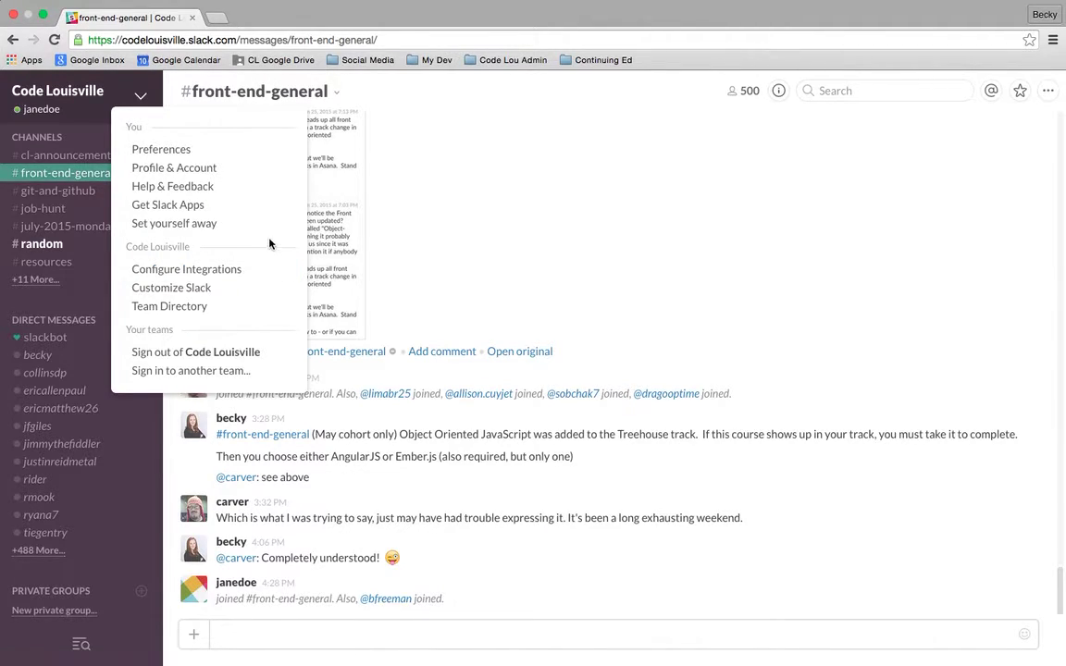
pyautogui.click(272, 179)
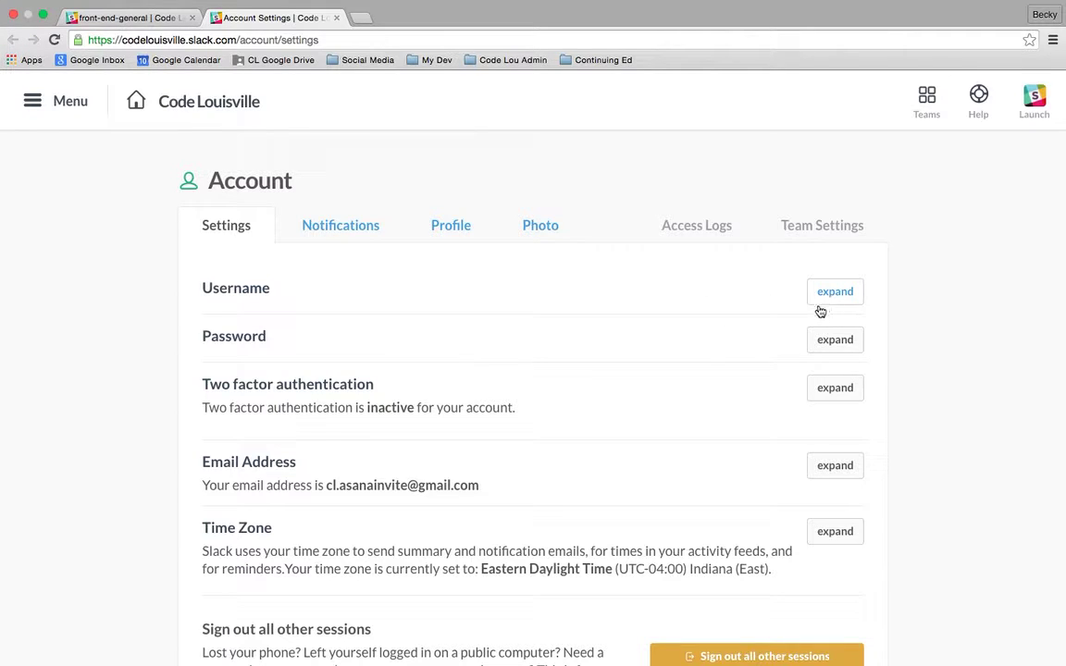
pyautogui.scroll(-2, 780, 351)
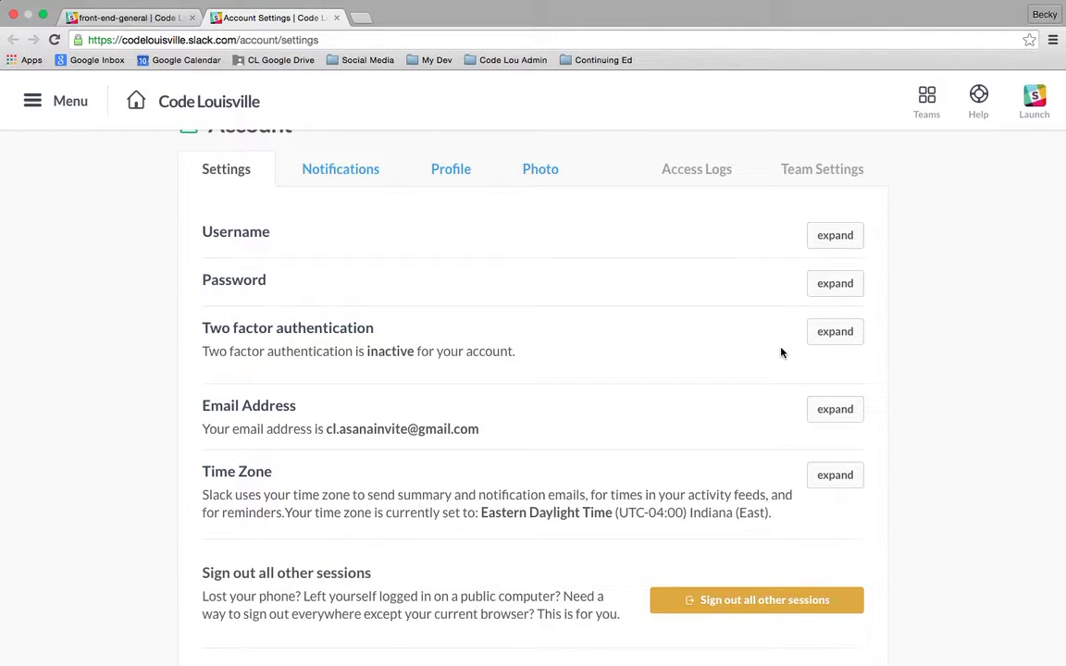
pyautogui.click(836, 235)
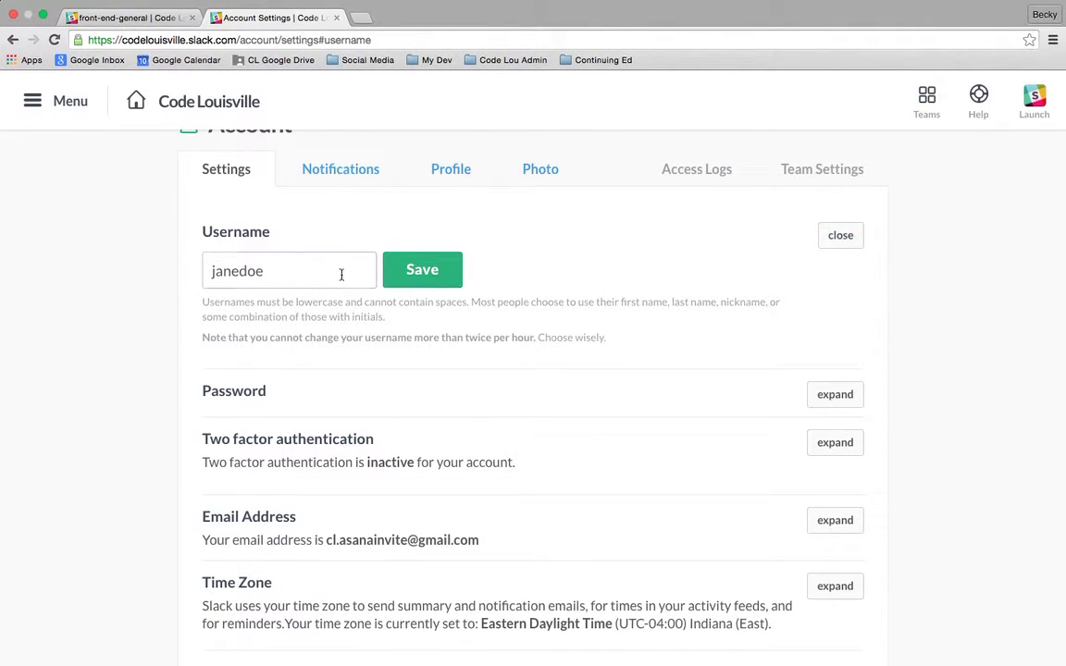
pyautogui.click(302, 270)
pyautogui.click(567, 291)
# Step: Expand the Password section and review the remaining account settings, including email address, time zone and account deactivation
pyautogui.scroll(-3, 627, 321)
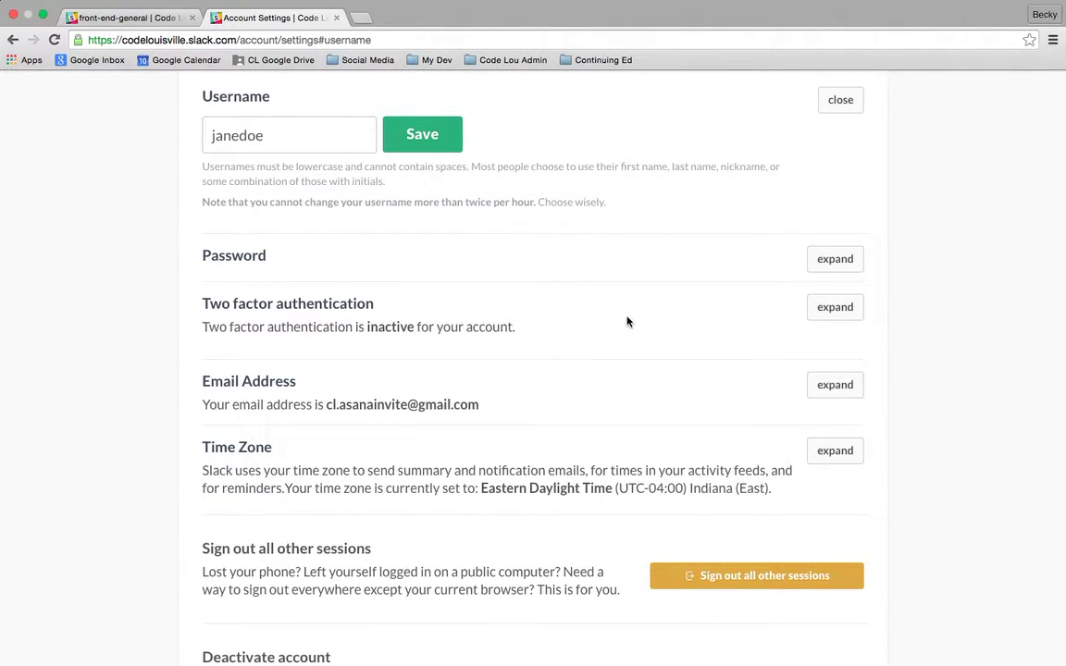
pyautogui.click(833, 259)
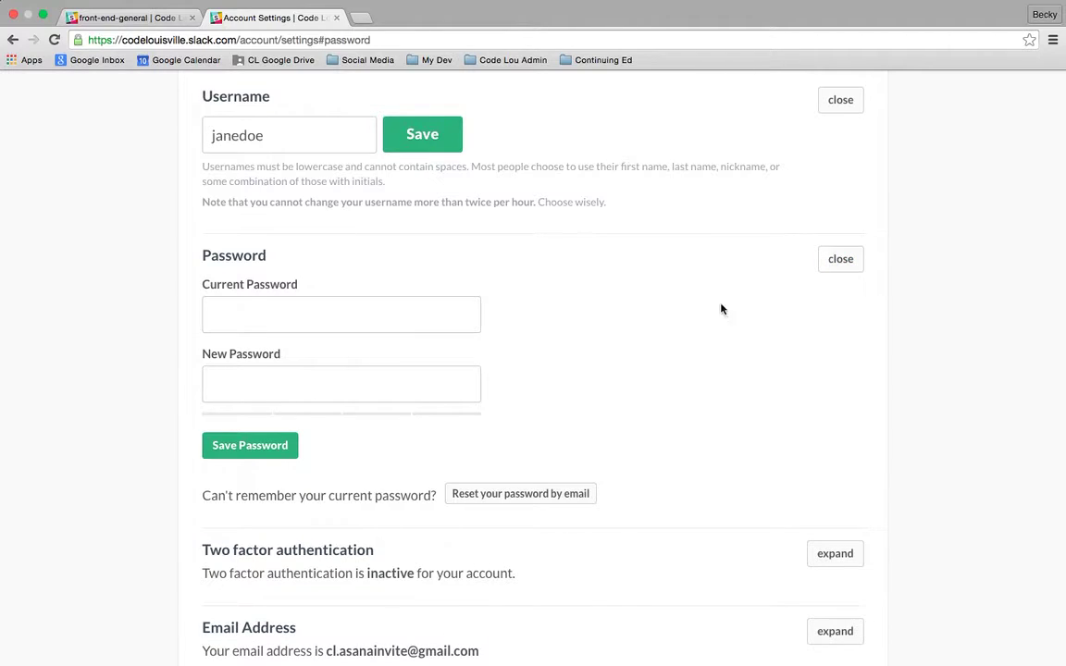
pyautogui.scroll(-5, 680, 337)
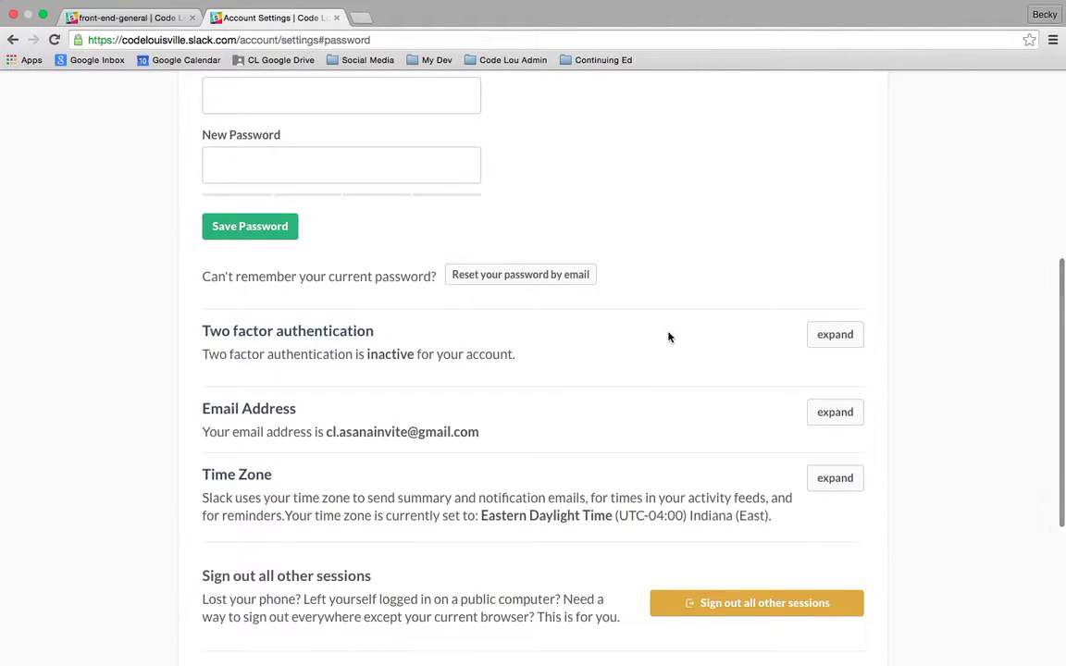
pyautogui.scroll(-2, 612, 341)
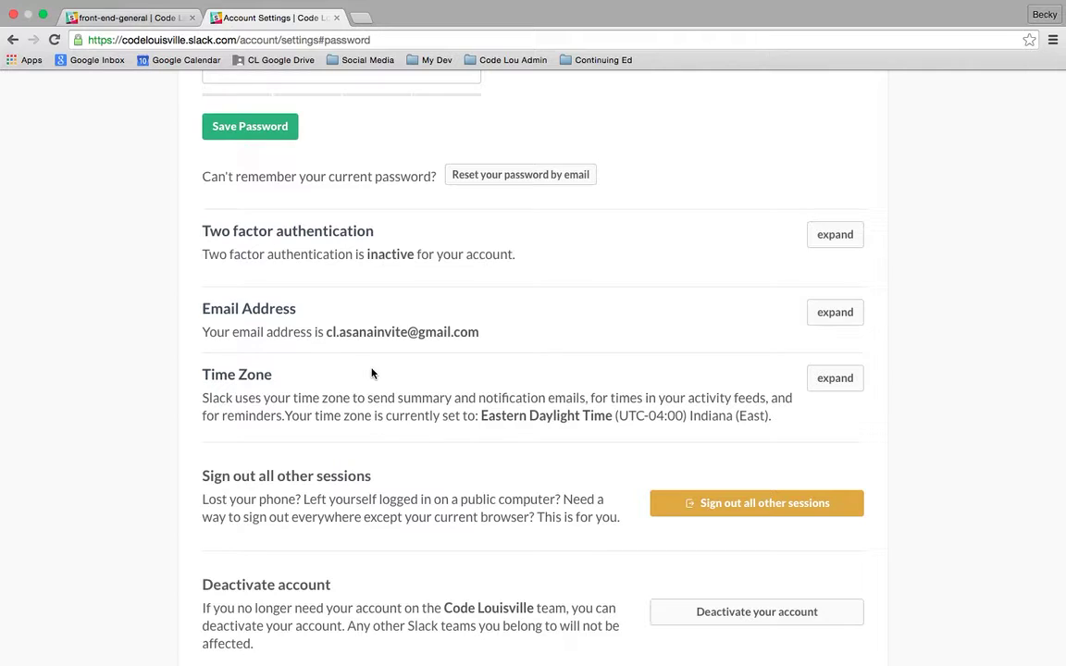
pyautogui.scroll(-4, 372, 373)
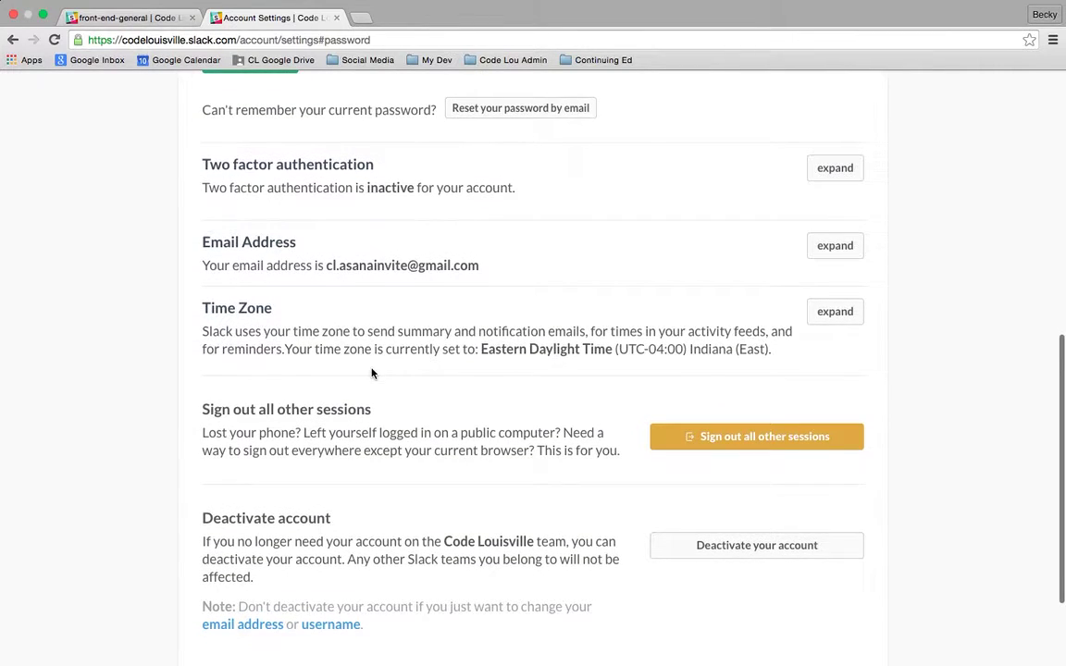
pyautogui.scroll(10, 371, 372)
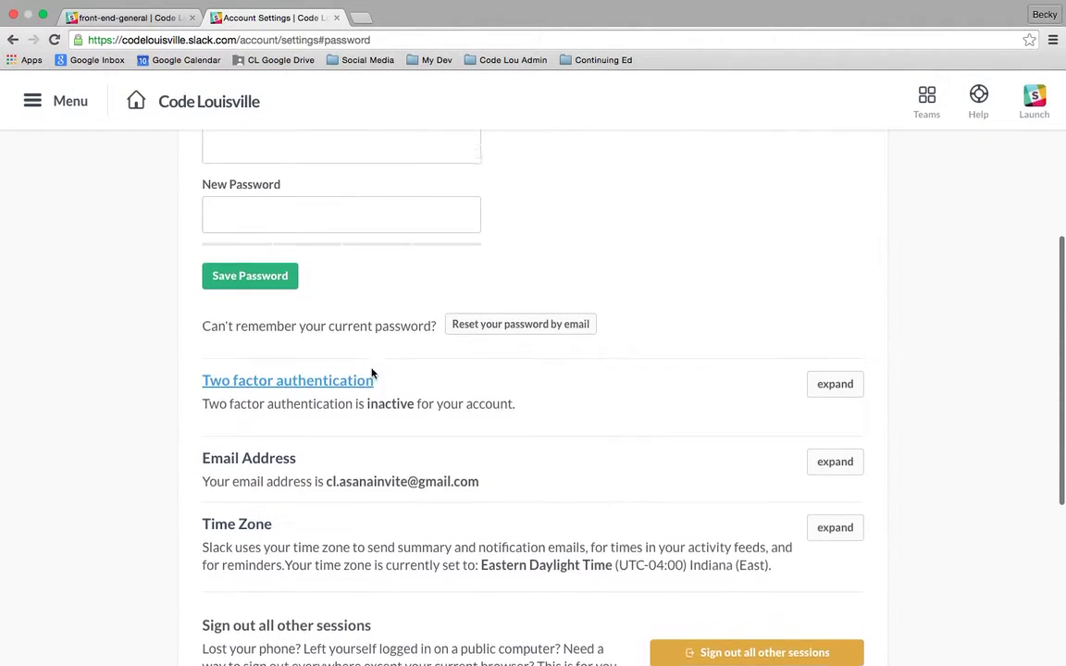
pyautogui.scroll(3, 372, 368)
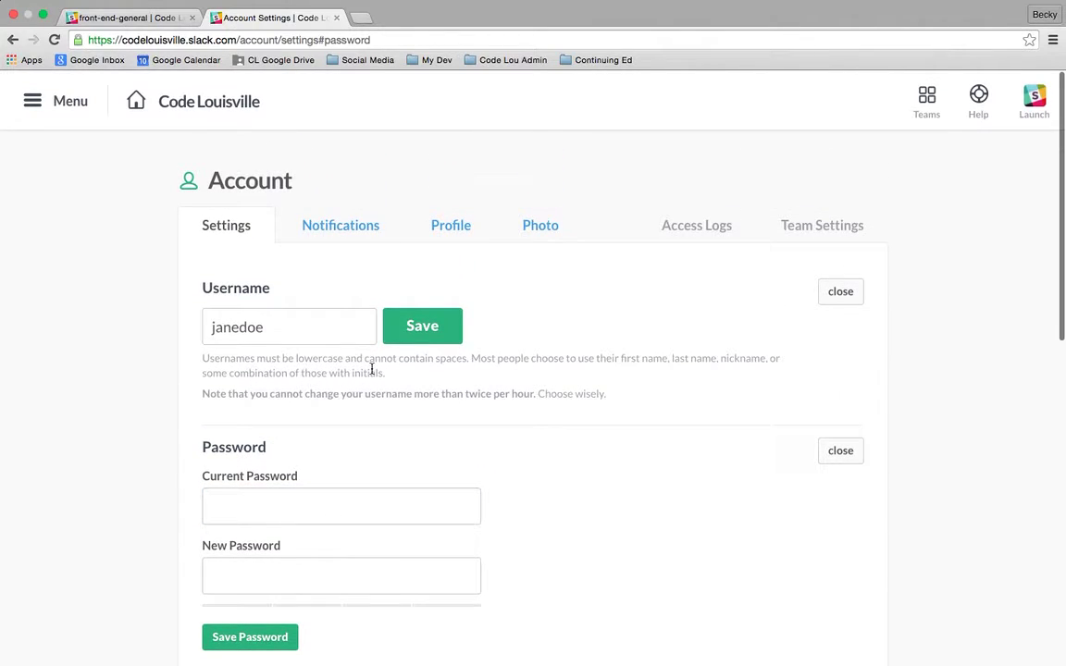
# Step: Open the account's notification preferences and review the desktop, mobile push, channel-specific and additional settings
pyautogui.click(358, 242)
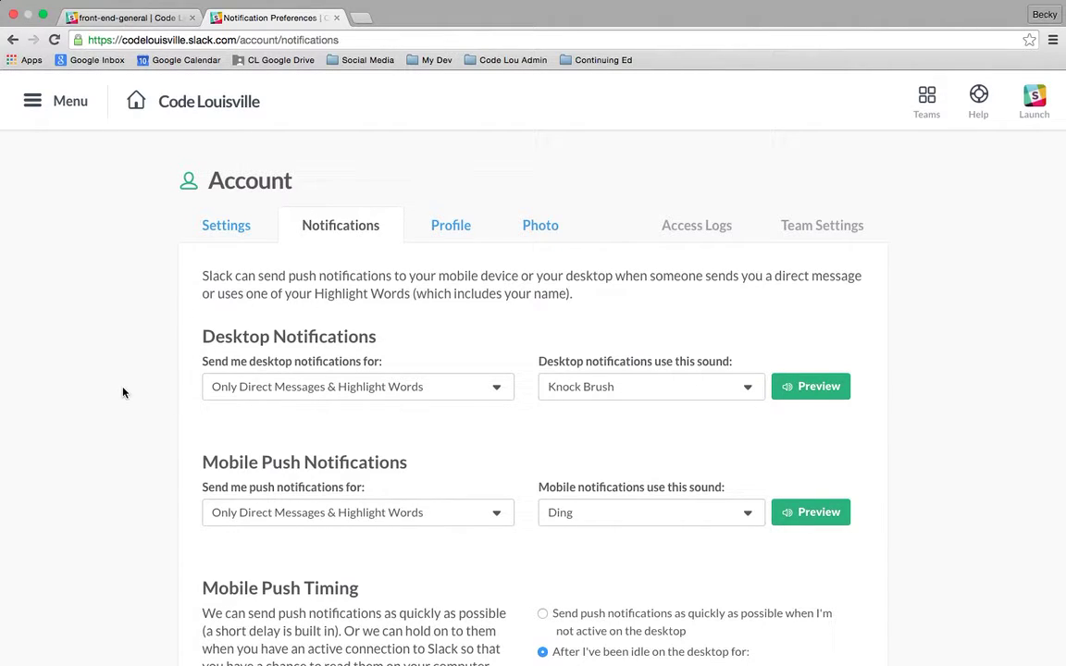
pyautogui.scroll(-2, 137, 452)
pyautogui.scroll(-2, 137, 453)
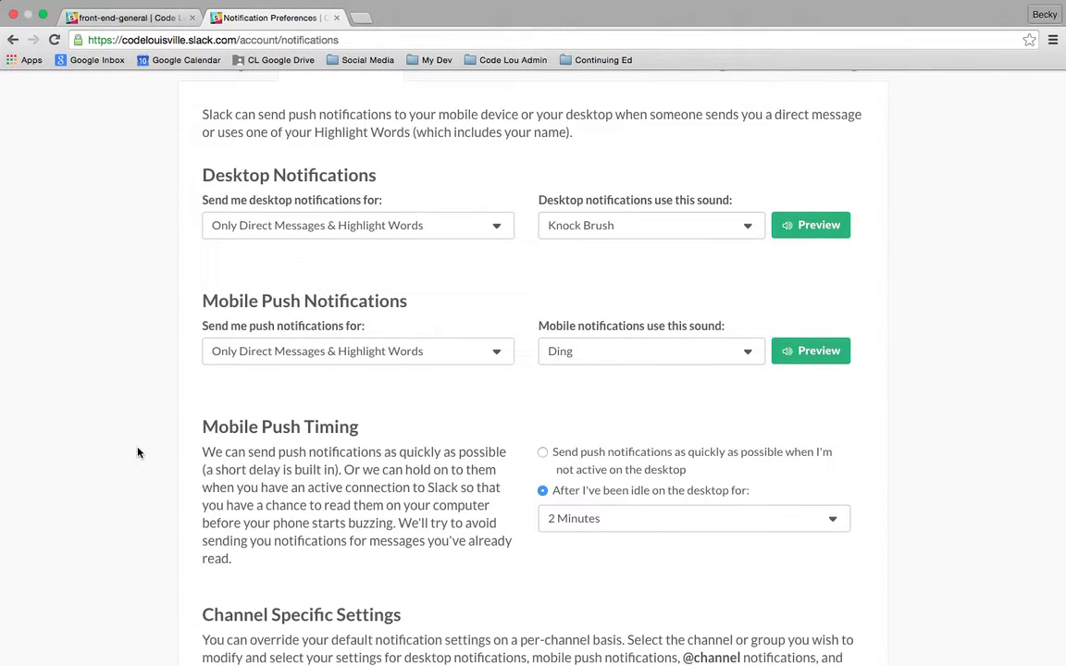
pyautogui.scroll(-5, 138, 452)
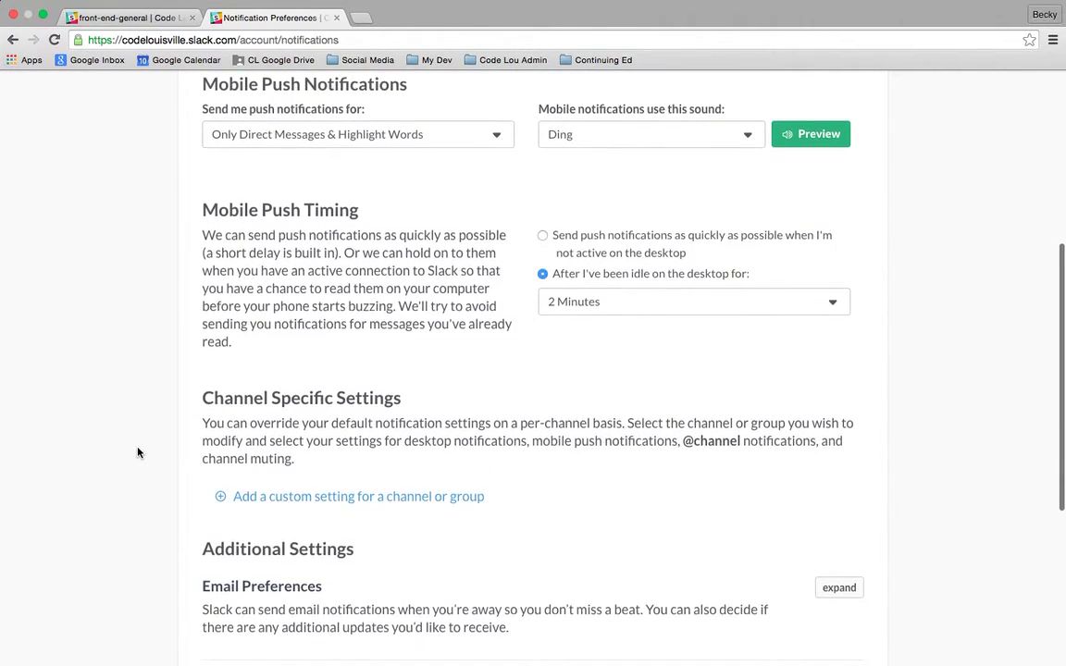
pyautogui.scroll(-5, 138, 452)
pyautogui.scroll(1, 137, 453)
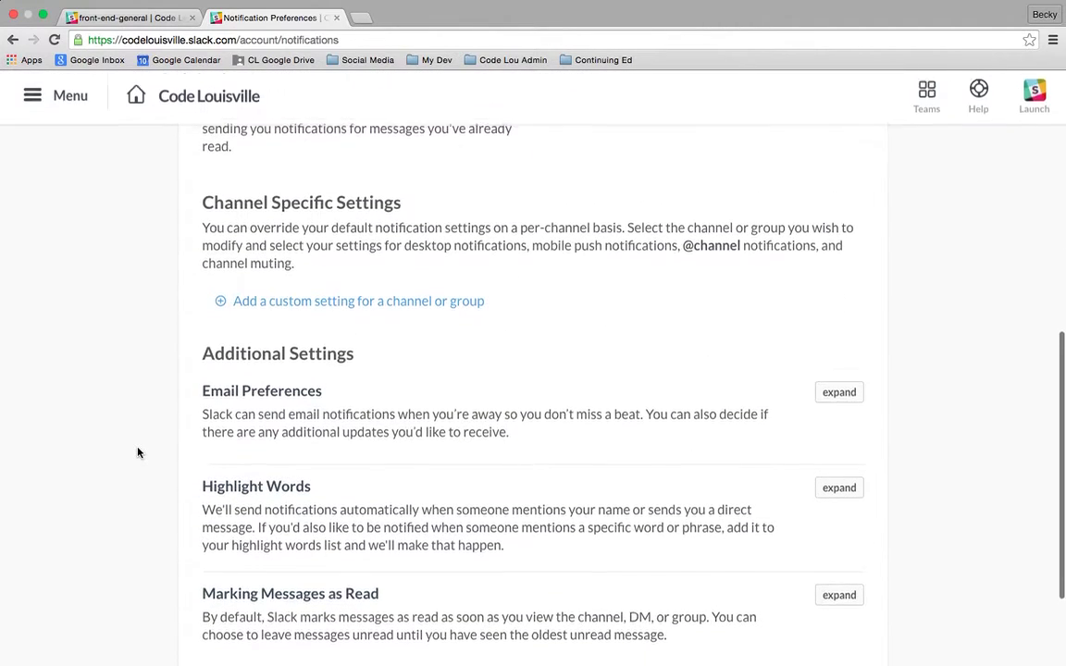
pyautogui.scroll(12, 138, 452)
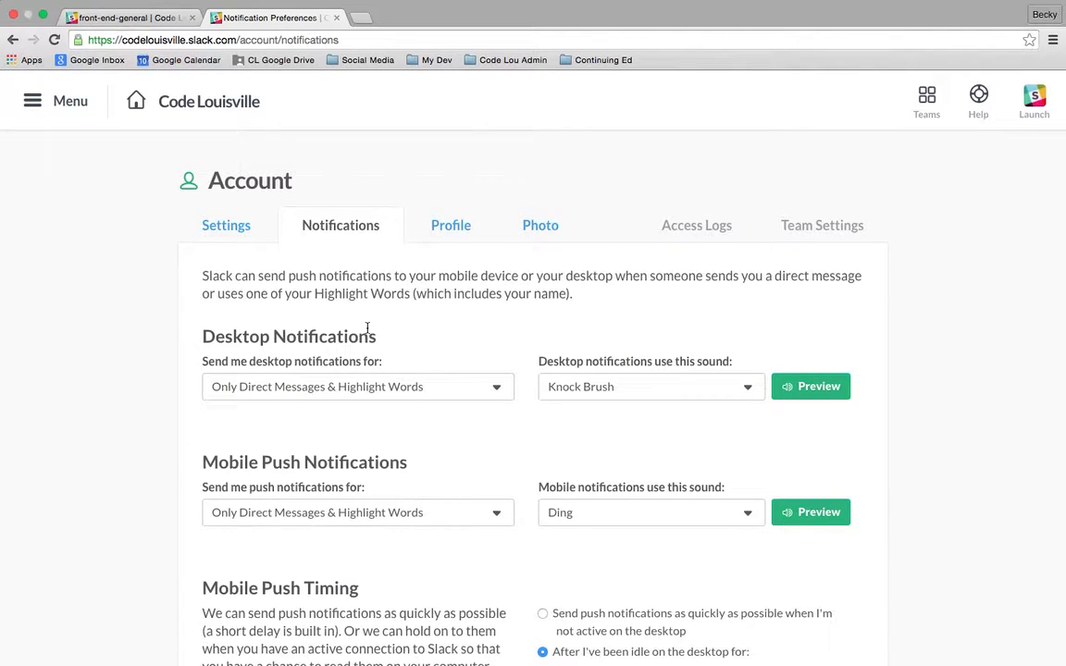
# Step: Open the account profile and fill in What I Do with "Aspiring Front End Web Developer (HTML, CSS, JavaScript, jQuery)"
pyautogui.click(450, 233)
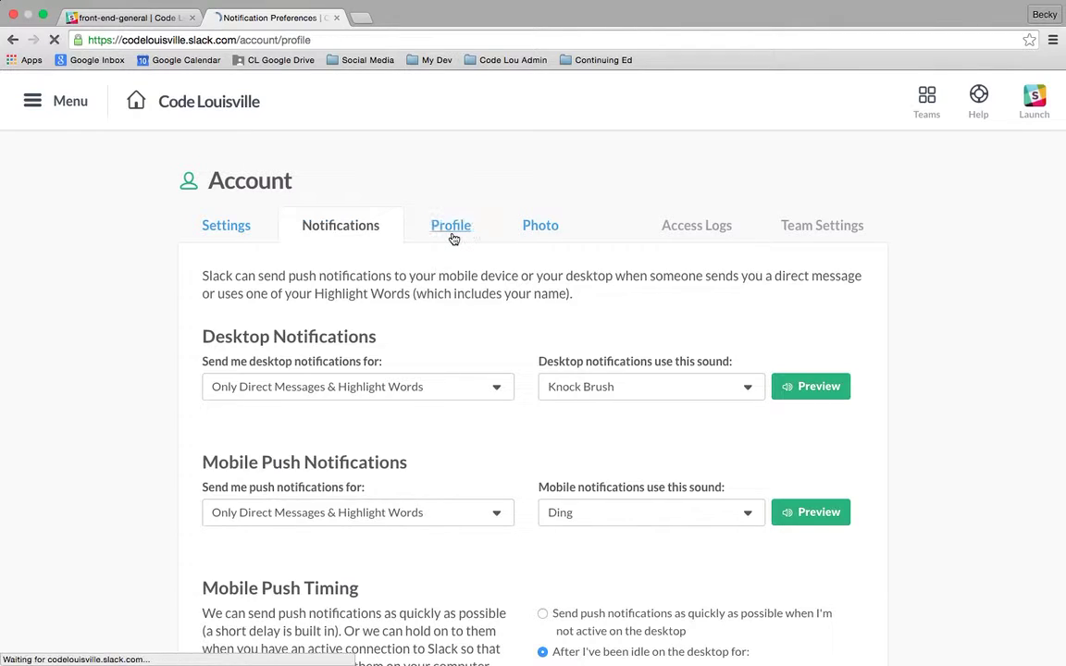
pyautogui.scroll(-1, 117, 419)
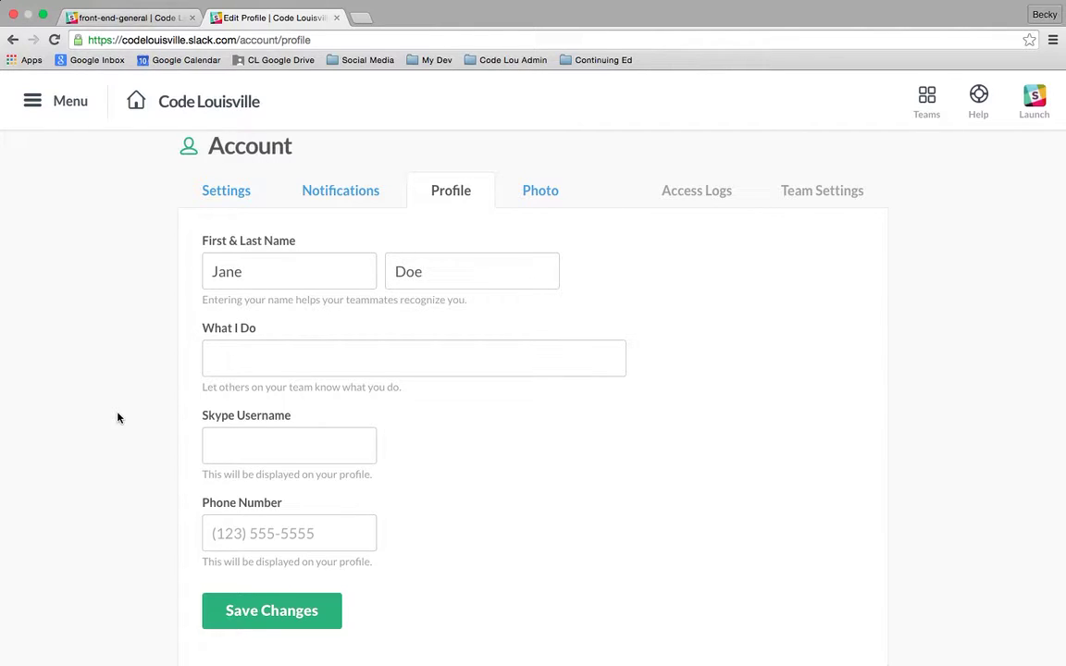
pyautogui.click(341, 269)
pyautogui.click(442, 279)
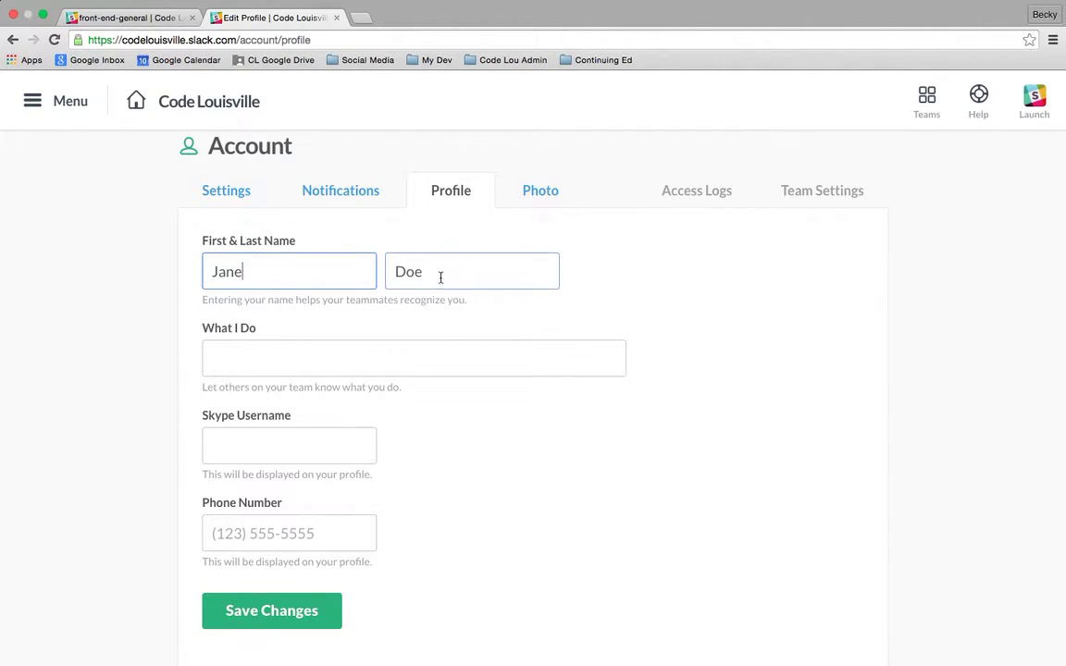
pyautogui.click(272, 362)
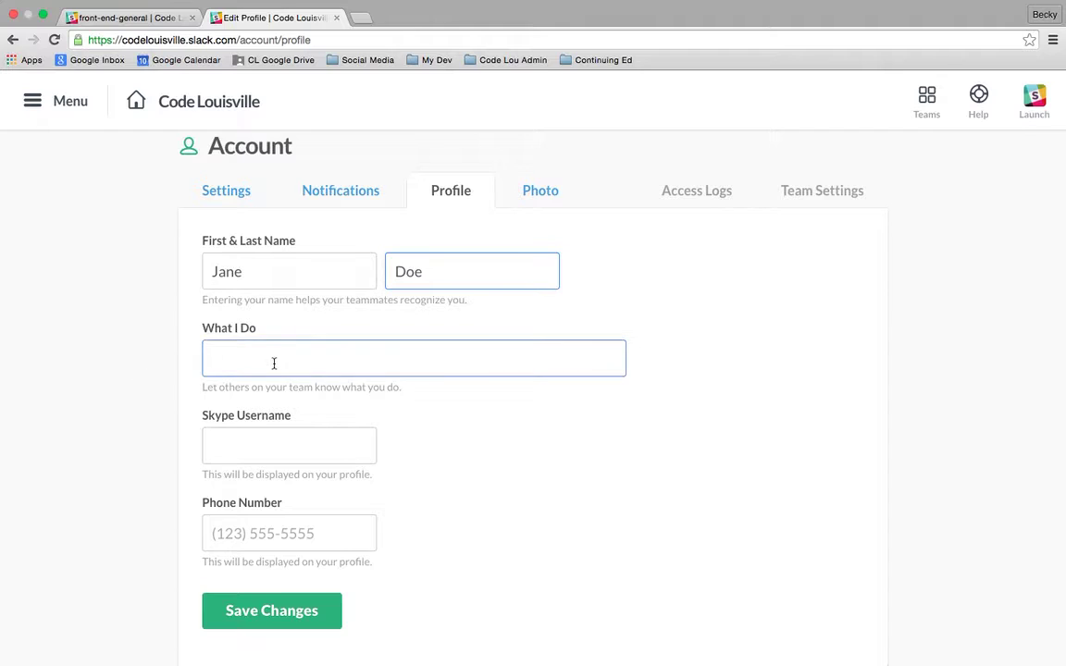
pyautogui.scroll(-3, 179, 460)
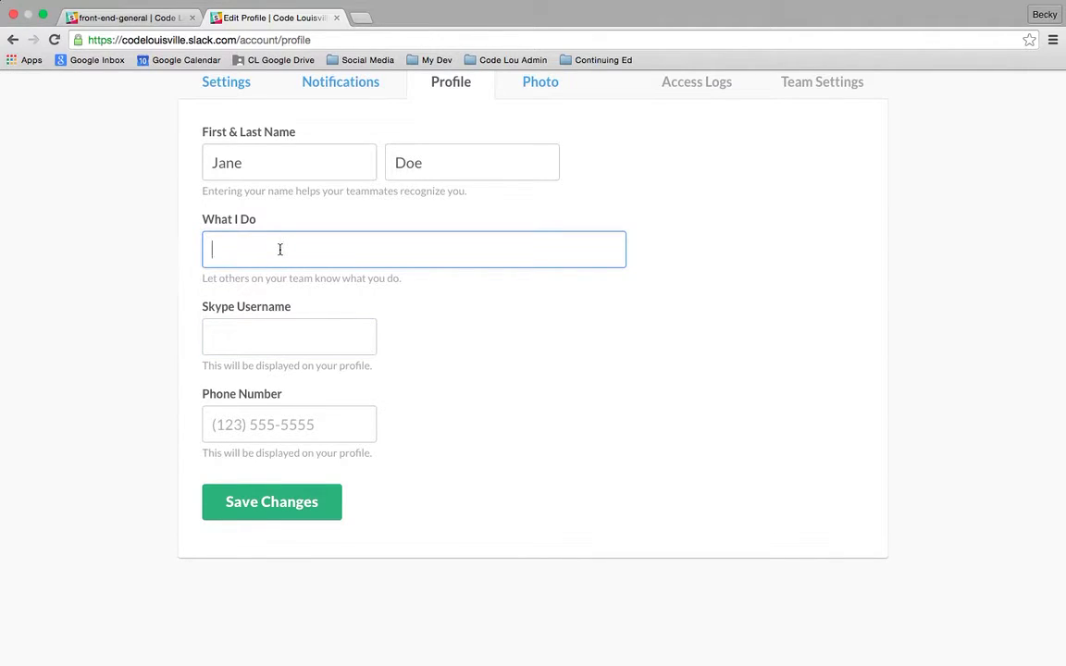
pyautogui.write('Aspiring Front End Web')
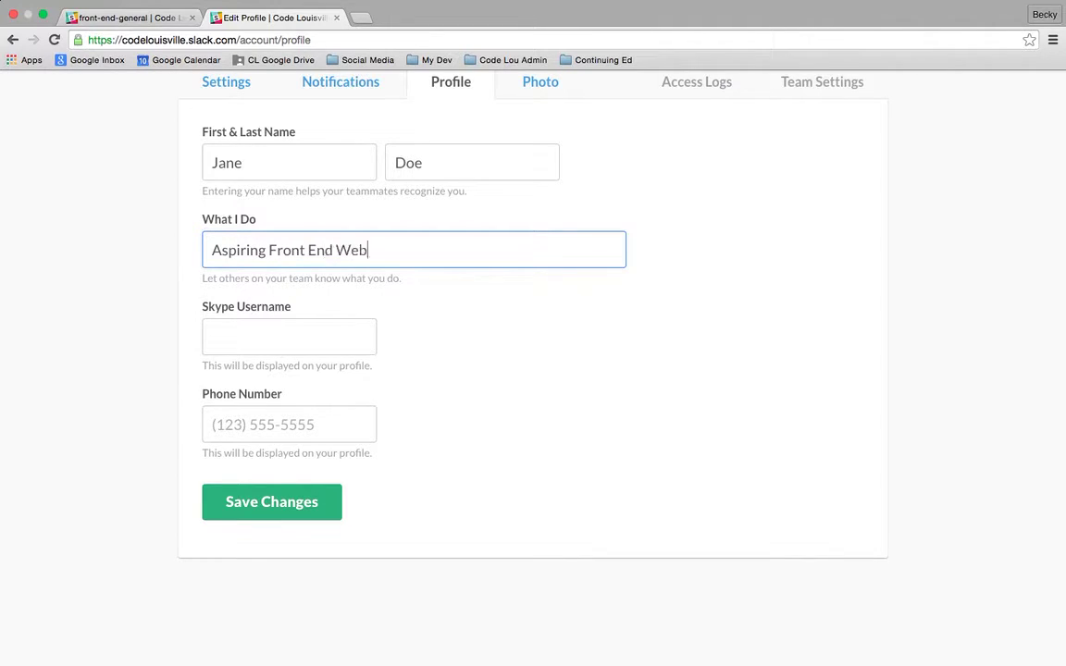
pyautogui.write(' Developer (HTML, ')
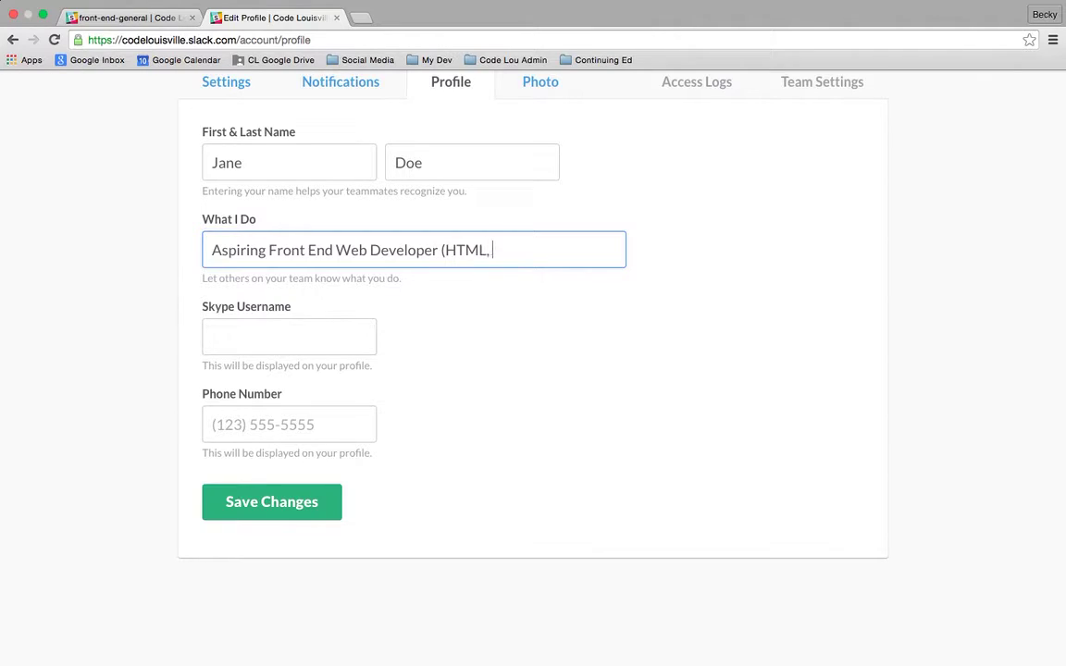
pyautogui.write('CSS, JavaScript, jQ')
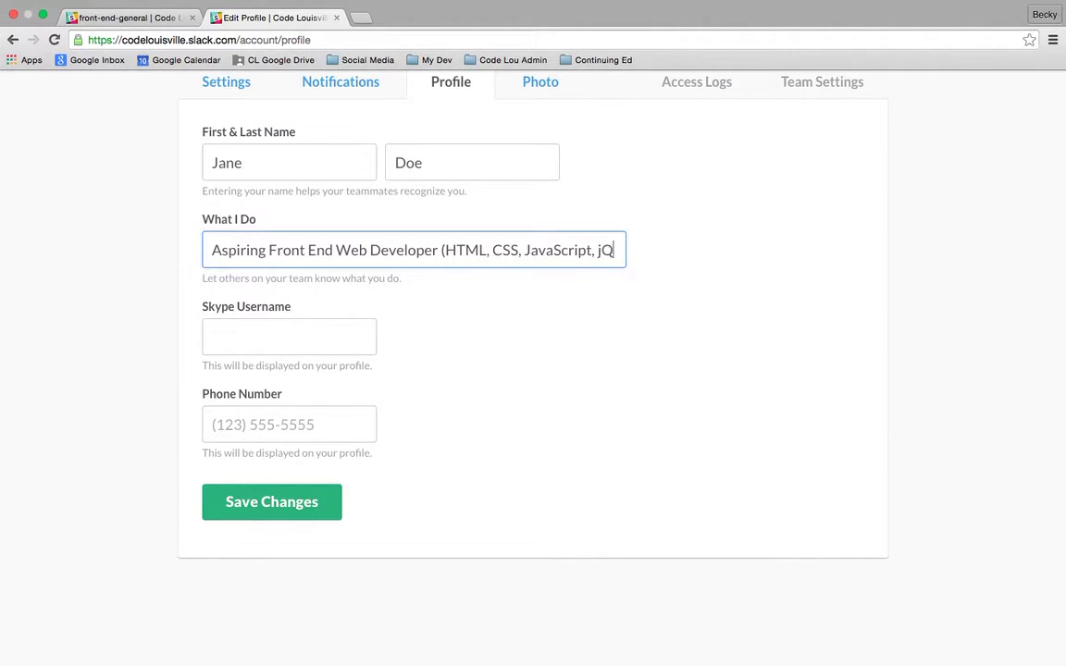
pyautogui.write('uery)')
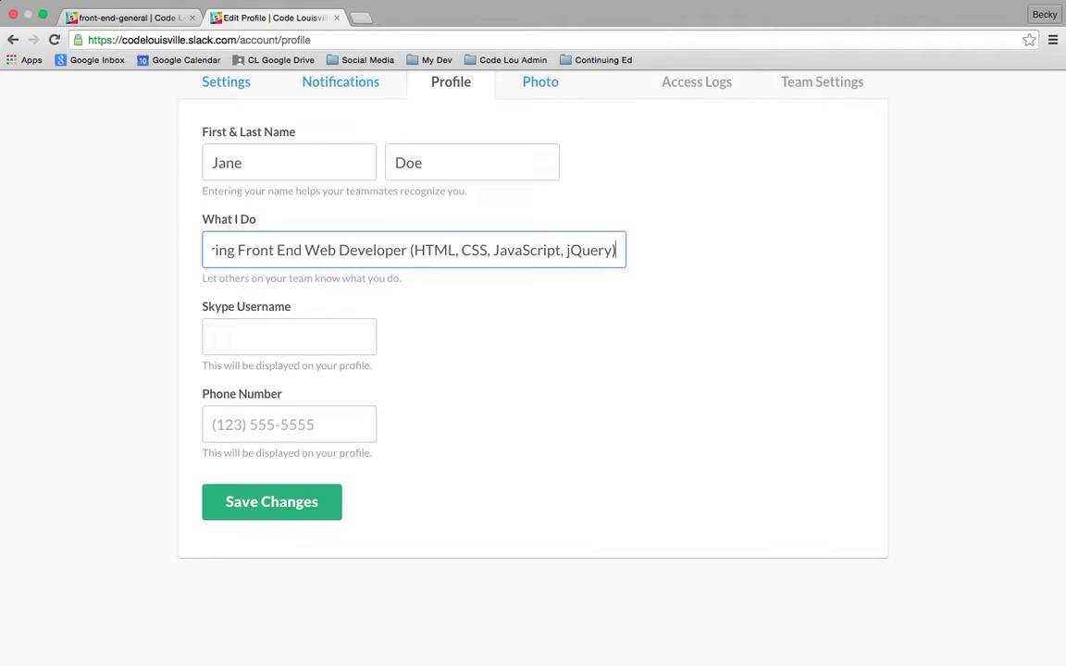
# Step: Save the profile changes, leaving the Skype Username and Phone Number fields blank
pyautogui.click(257, 343)
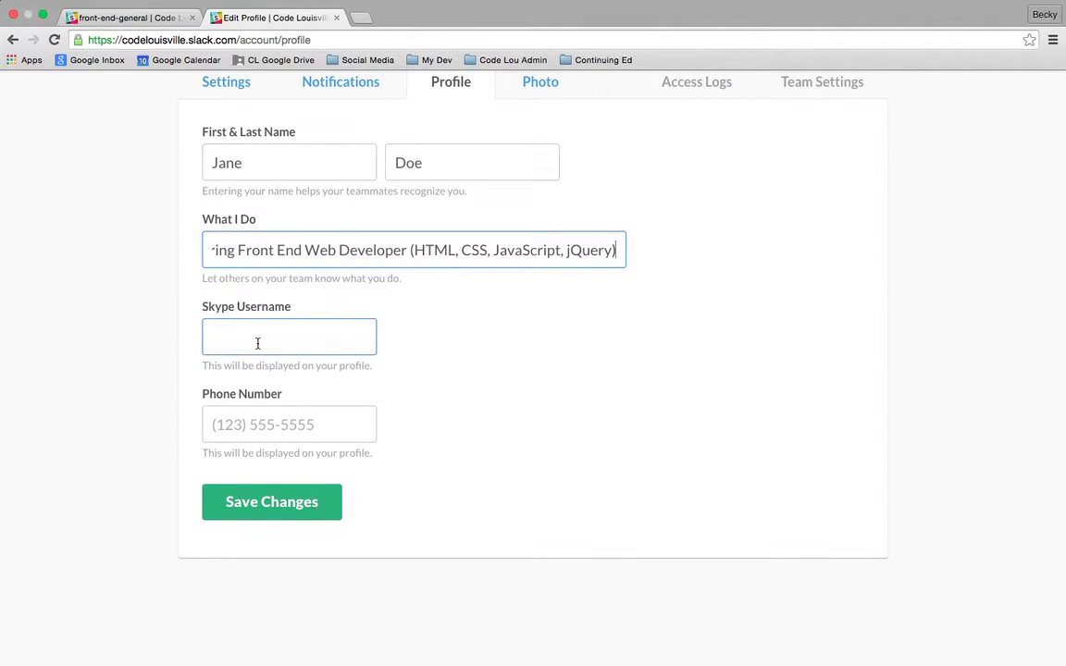
pyautogui.click(319, 434)
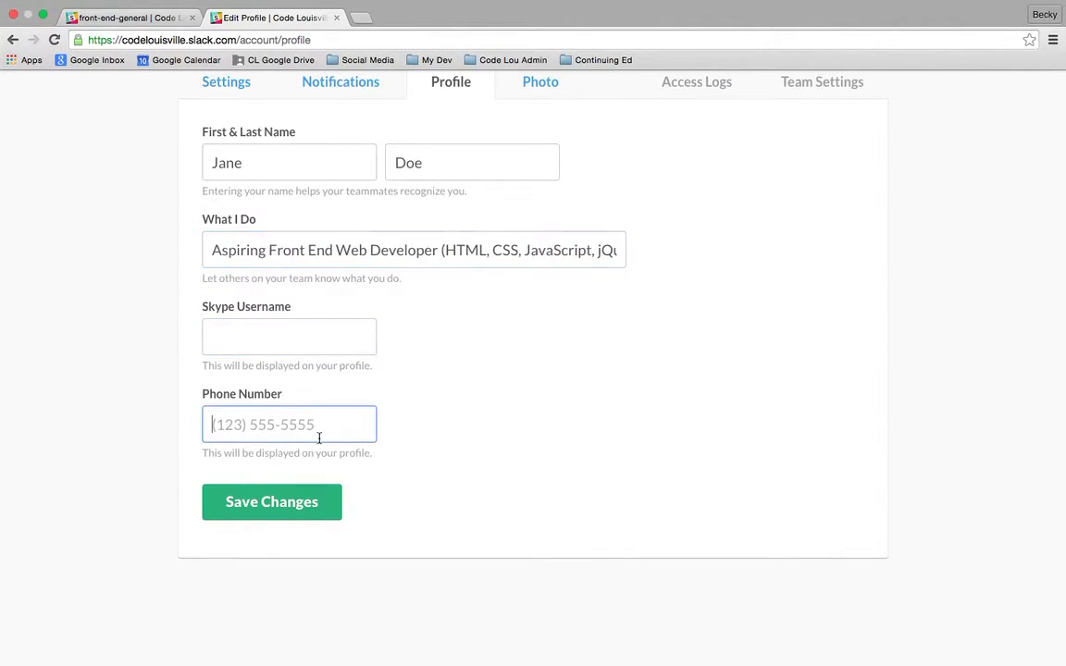
pyautogui.click(472, 408)
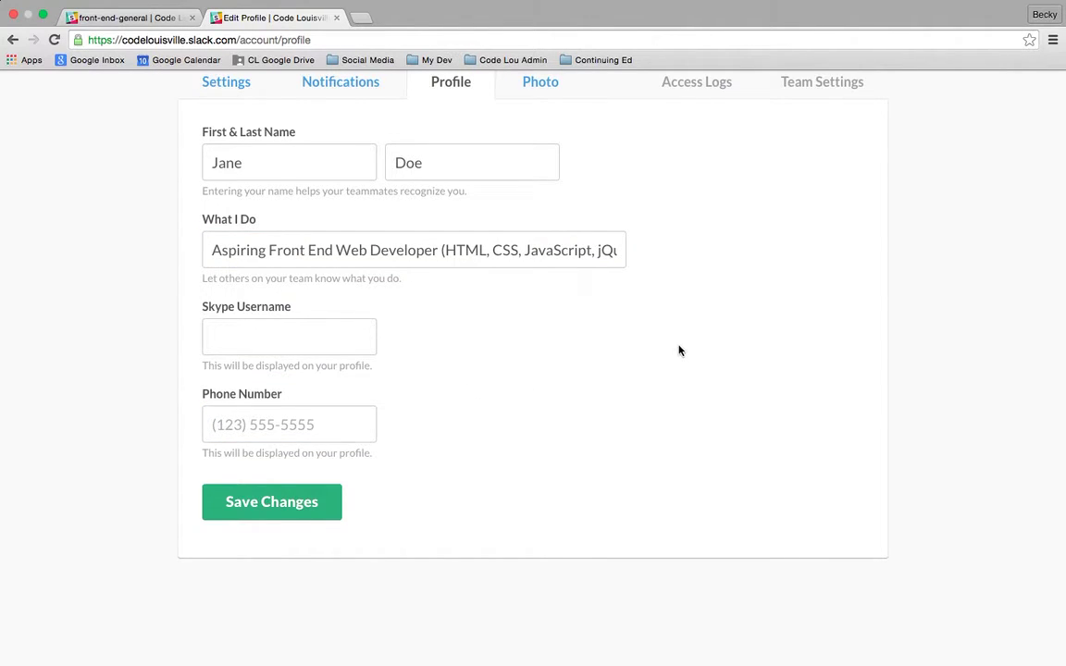
pyautogui.scroll(3, 678, 349)
pyautogui.scroll(-2, 678, 350)
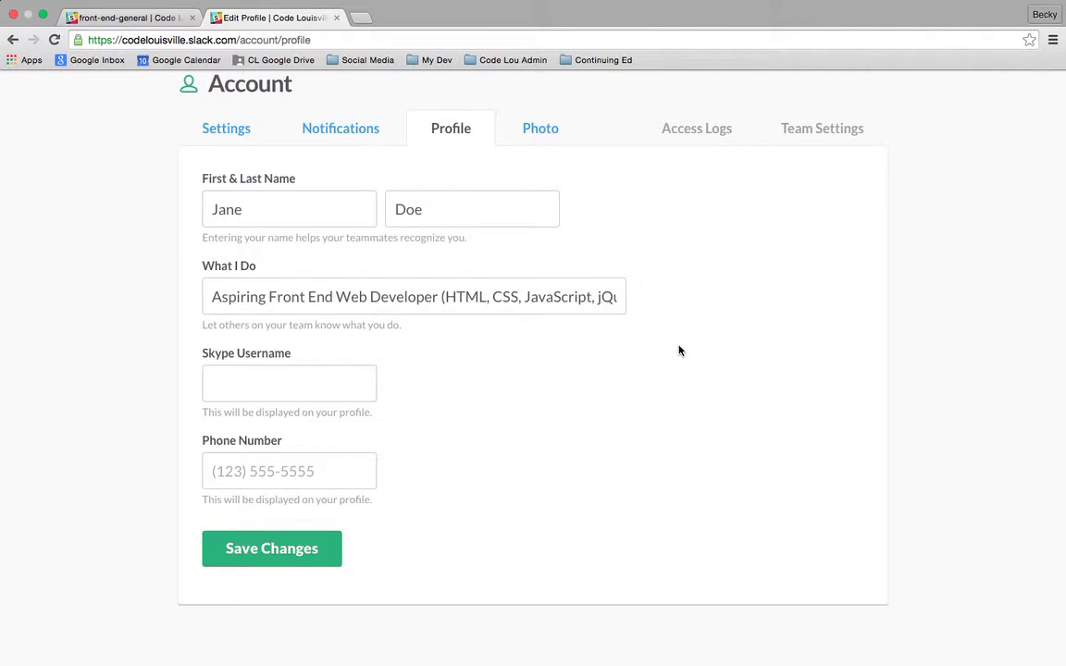
pyautogui.click(357, 379)
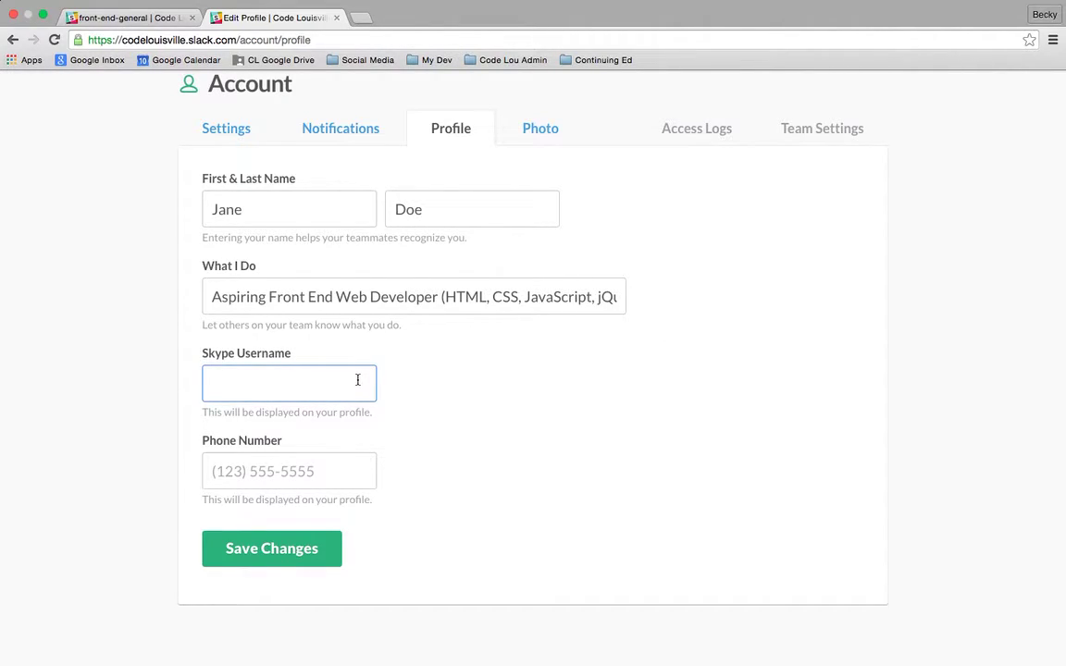
pyautogui.click(409, 380)
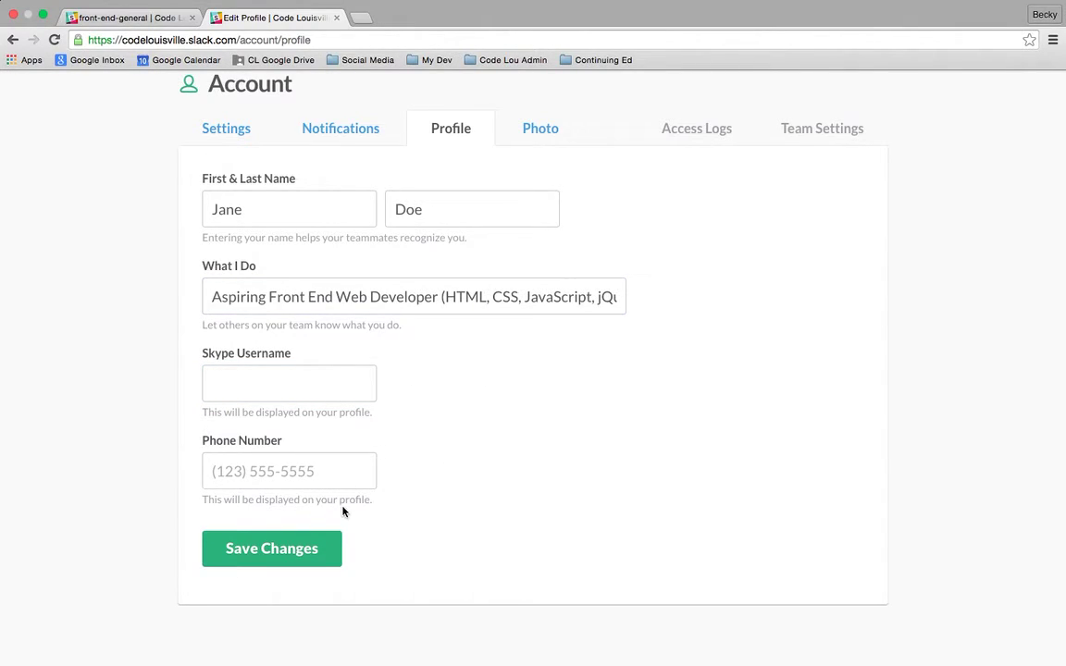
pyautogui.click(334, 553)
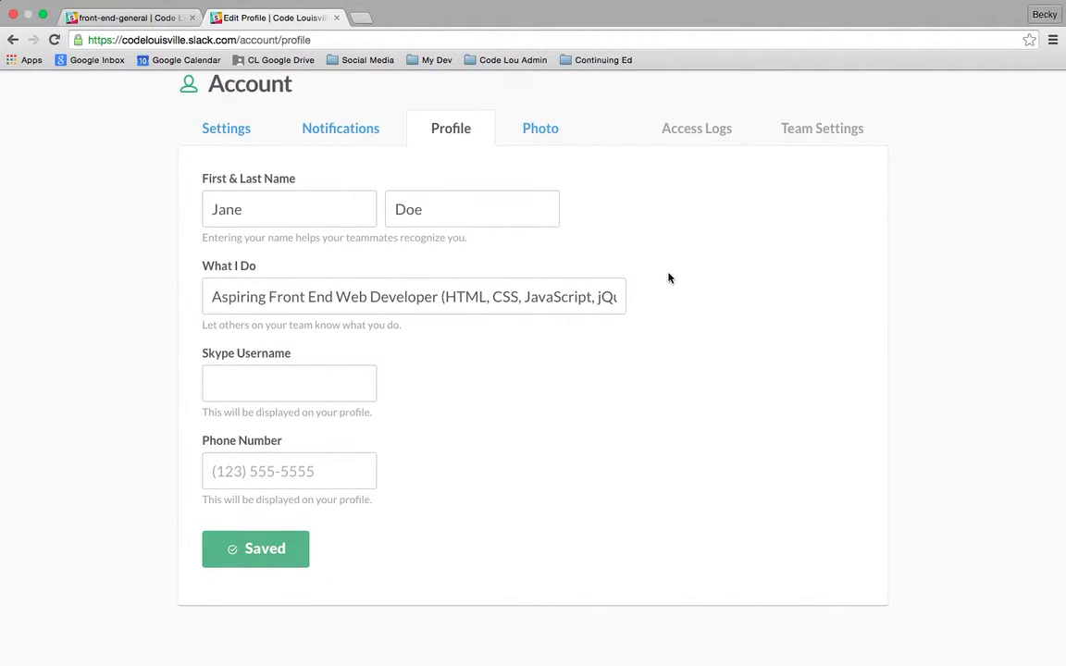
# Step: Upload JaneDoe.png from the Pictures folder as the account photo and crop it with the crop area shifted slightly left
pyautogui.click(544, 136)
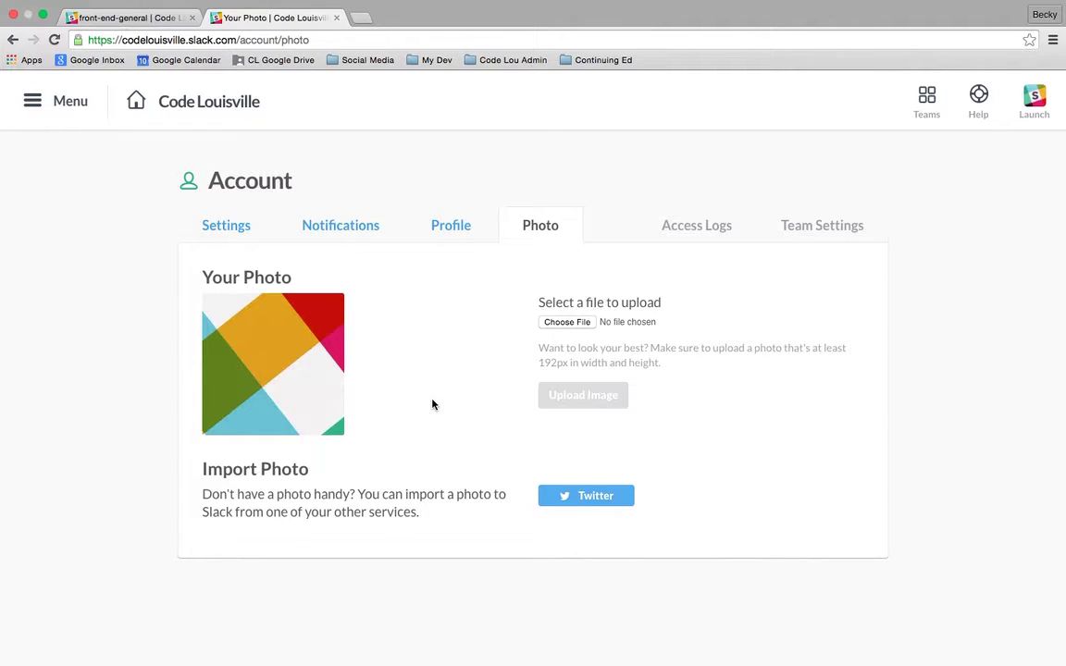
pyautogui.click(594, 323)
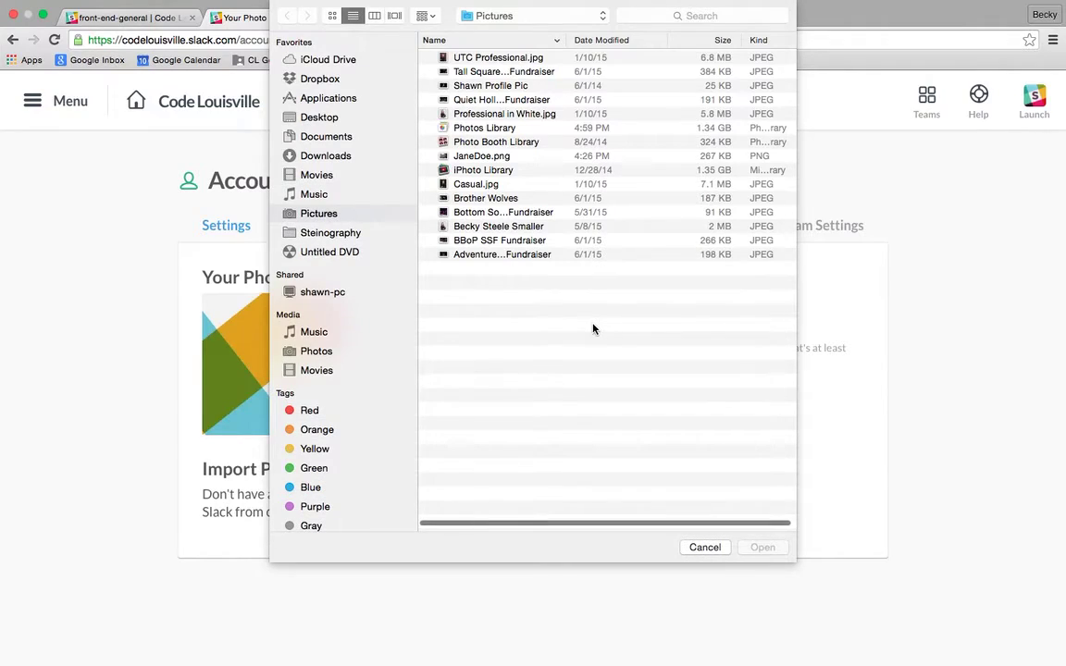
pyautogui.click(500, 159)
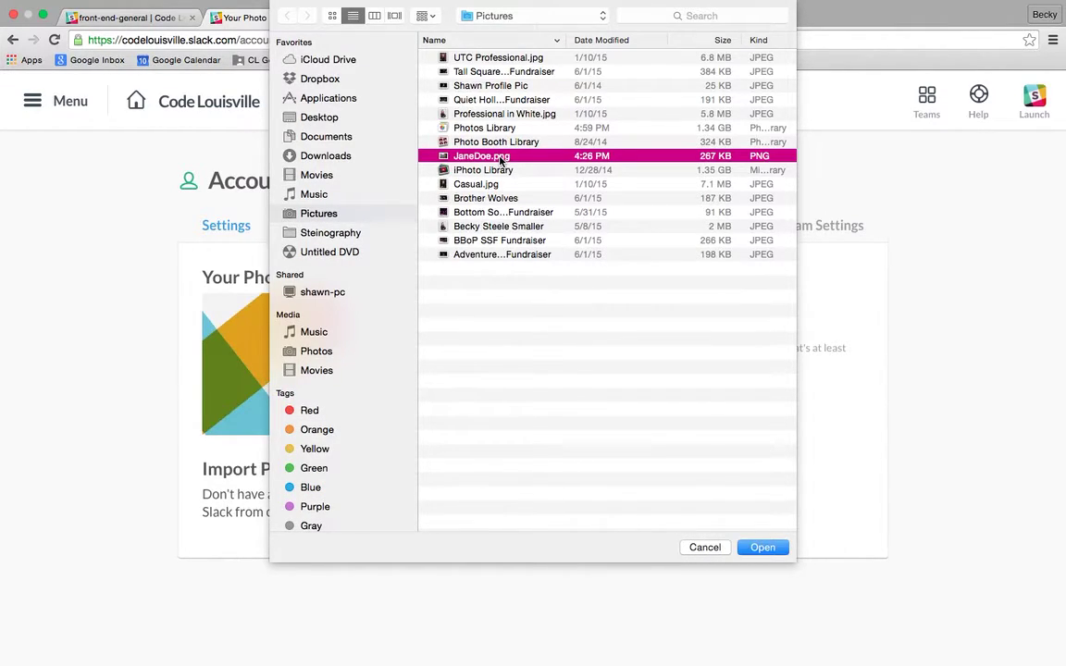
pyautogui.click(776, 550)
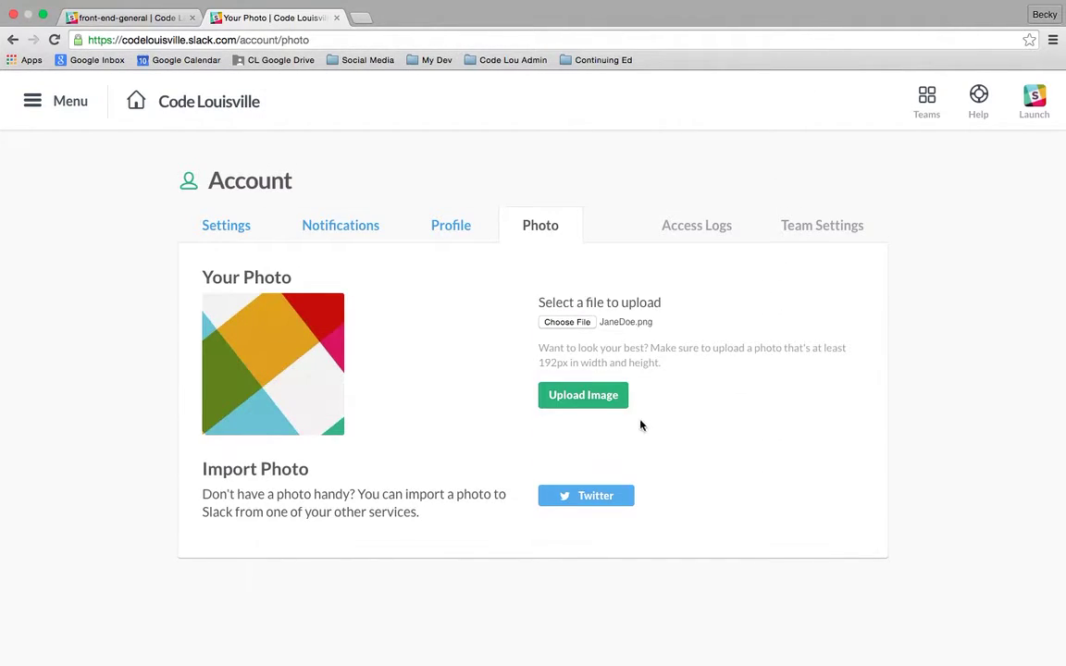
pyautogui.click(620, 400)
pyautogui.click(597, 399)
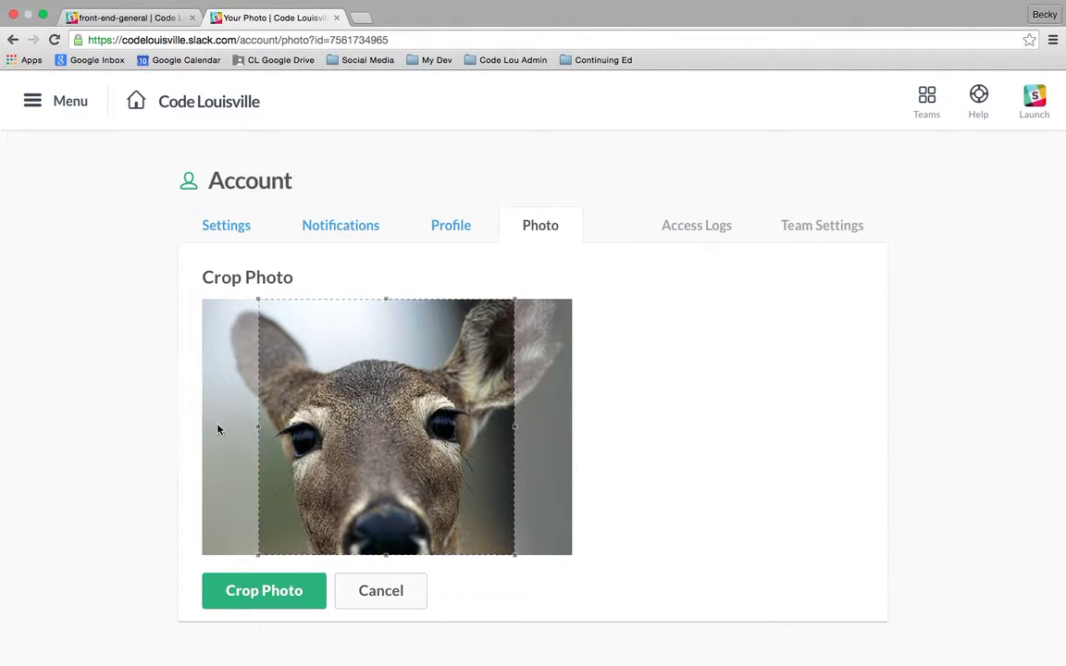
pyautogui.moveTo(363, 428); pyautogui.dragTo(356, 430)
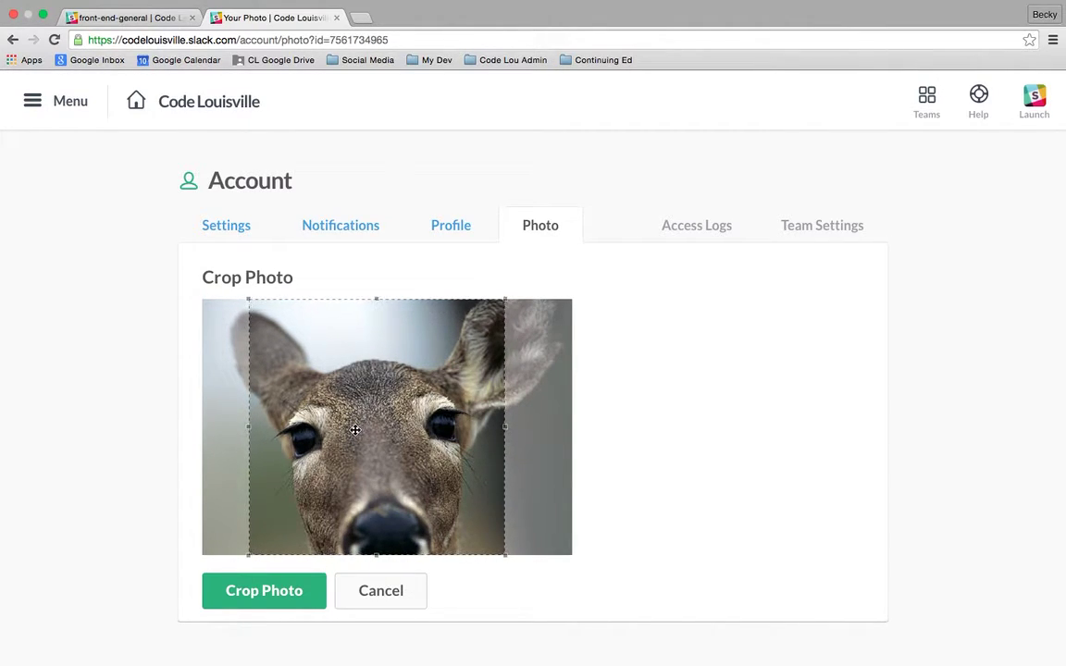
pyautogui.click(316, 609)
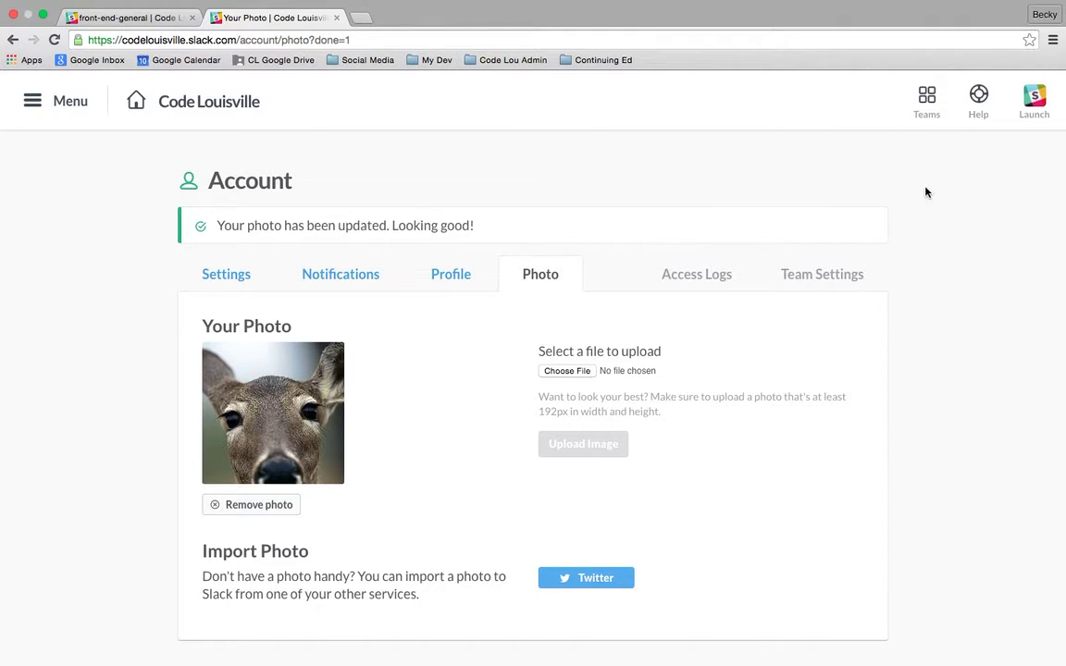
# Step: Launch the Code Louisville team's messages and look through the recent posts in the job-hunt channel
pyautogui.click(1031, 123)
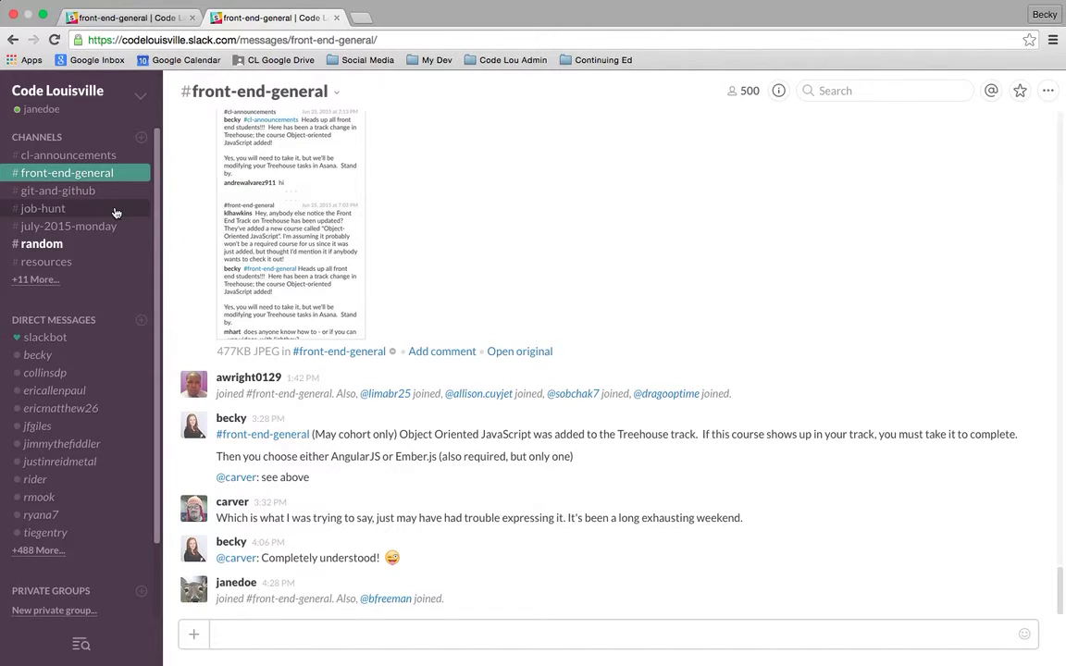
pyautogui.click(116, 211)
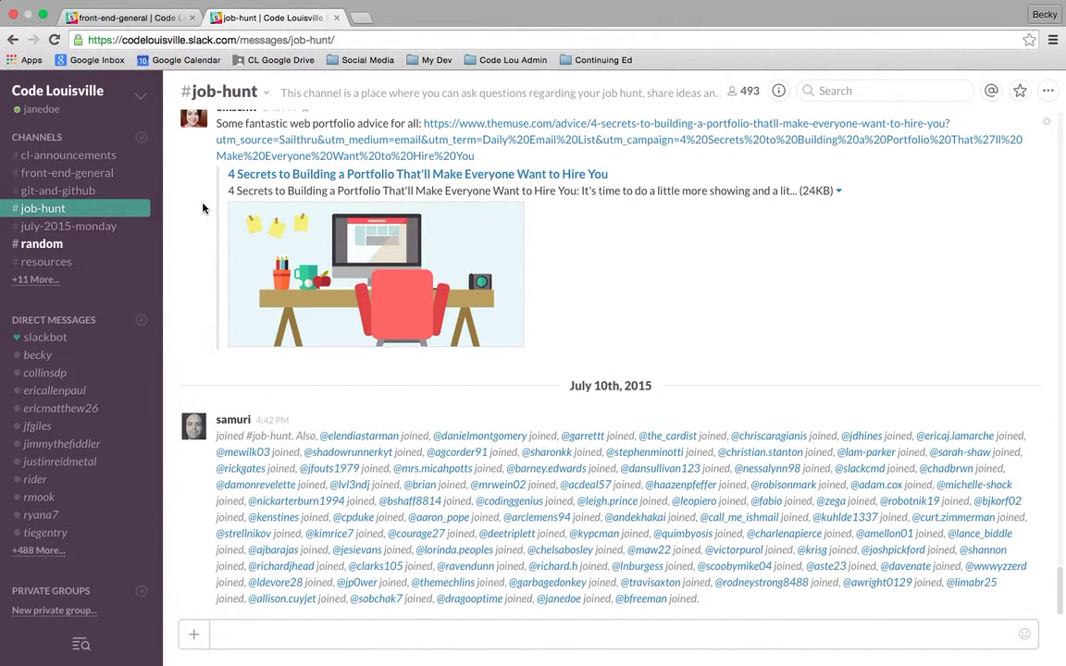
pyautogui.scroll(3, 185, 205)
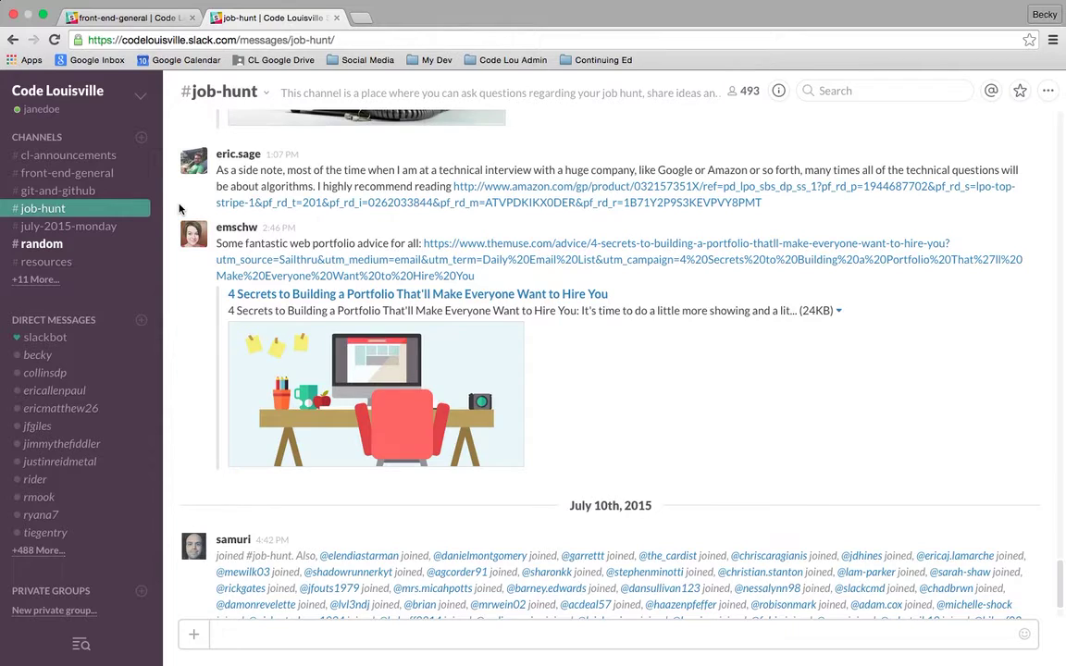
pyautogui.scroll(4, 179, 208)
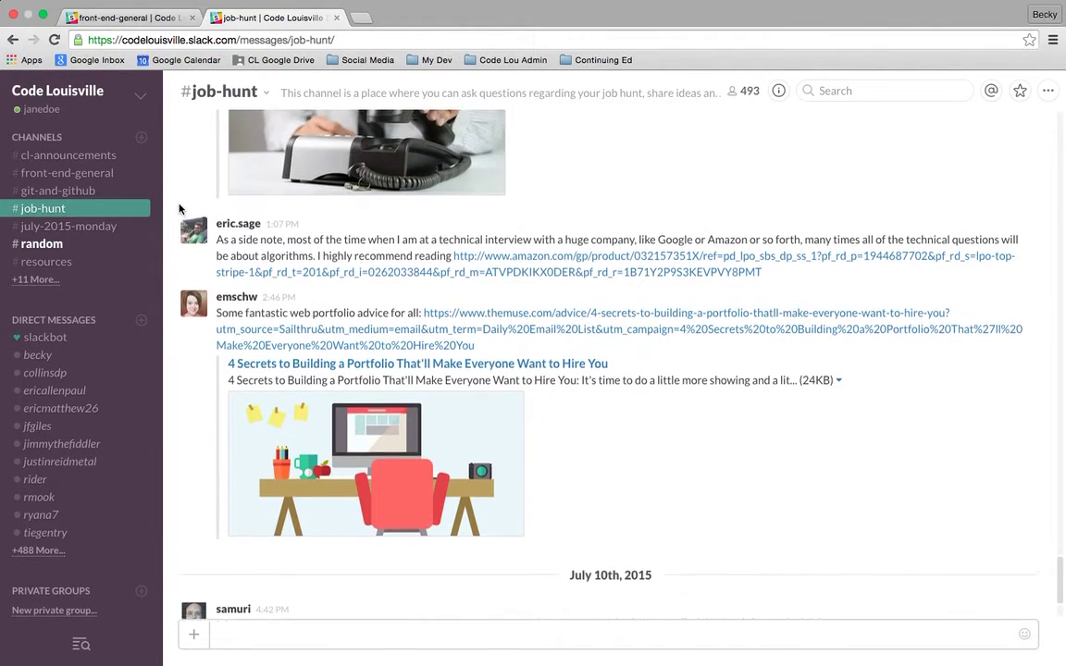
pyautogui.scroll(3, 179, 208)
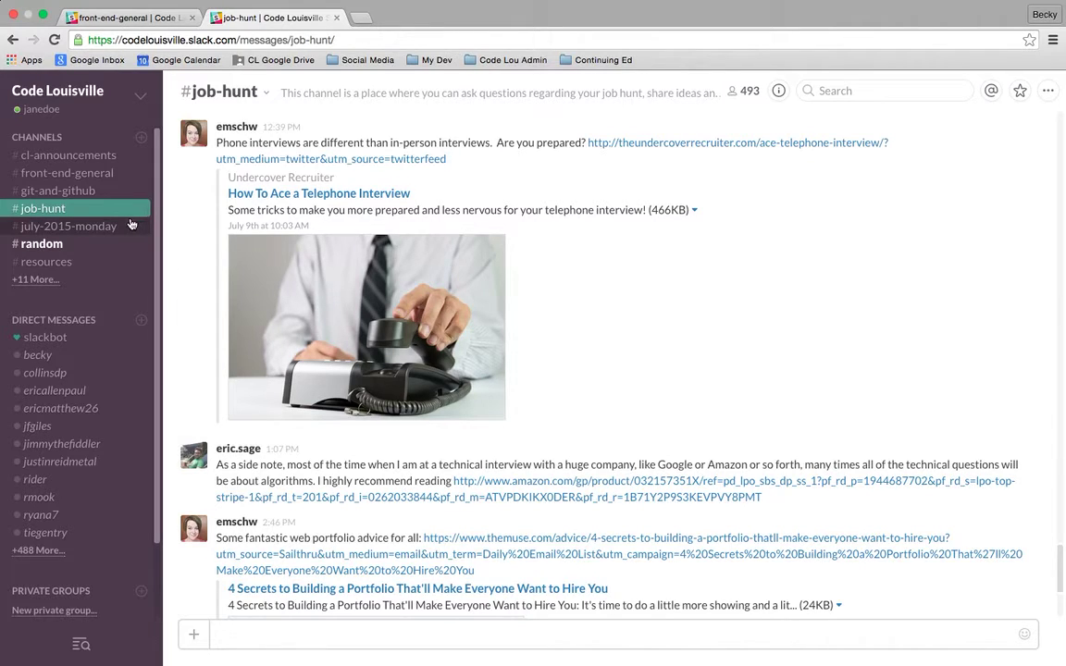
# Step: Open the july-2015-monday channel and browse the full list of channels available in the team
pyautogui.click(125, 227)
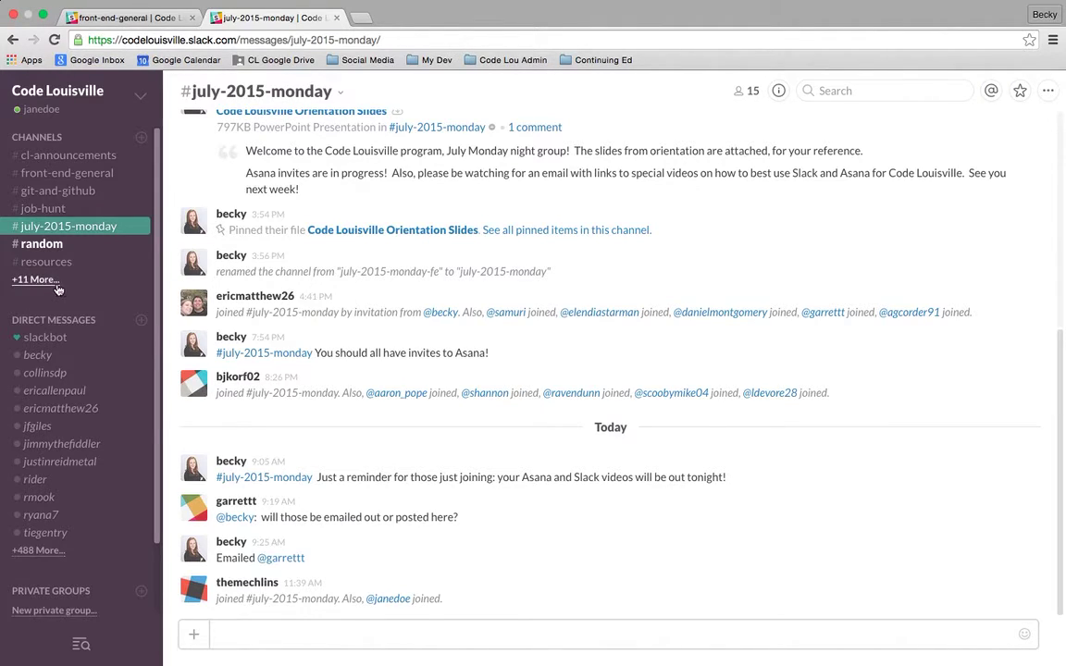
pyautogui.click(54, 283)
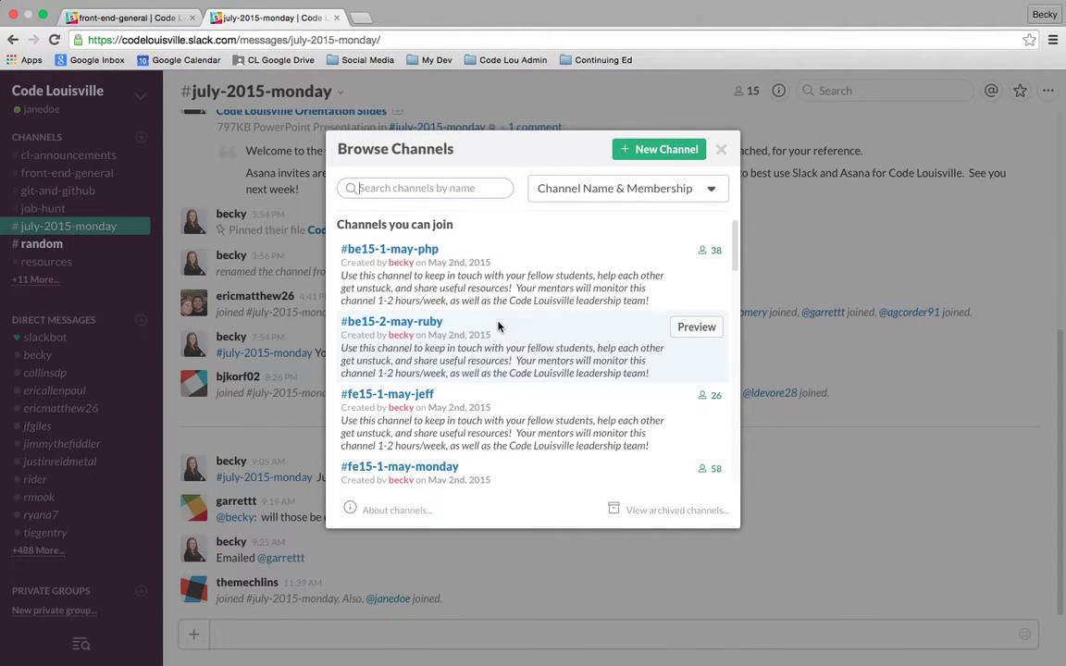
pyautogui.scroll(-1, 497, 324)
pyautogui.scroll(-3, 498, 321)
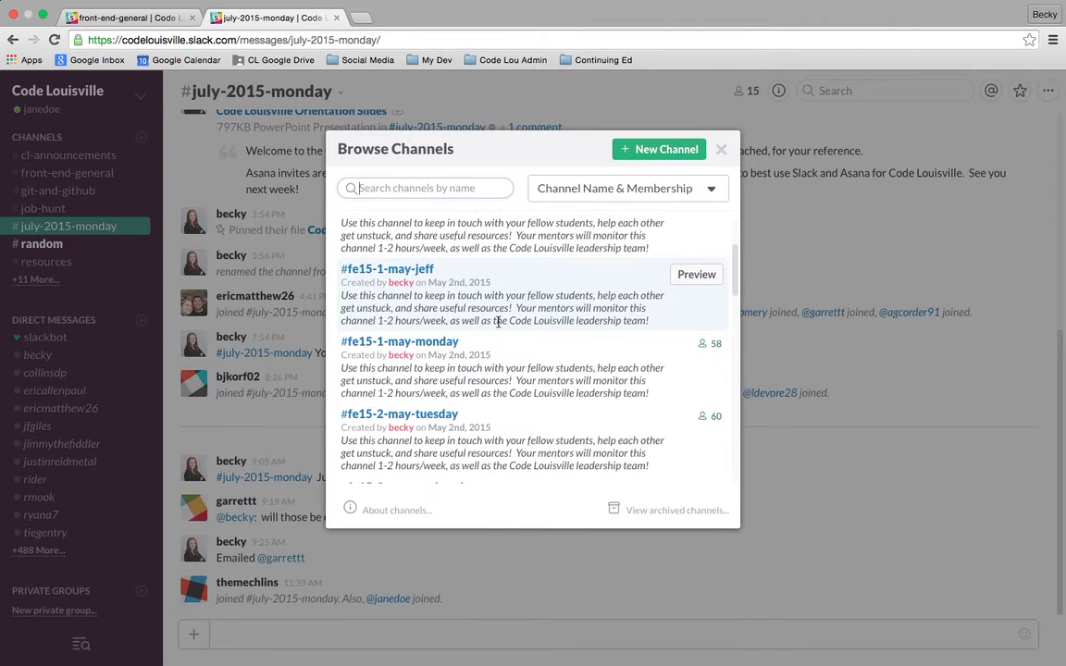
pyautogui.scroll(-3, 497, 323)
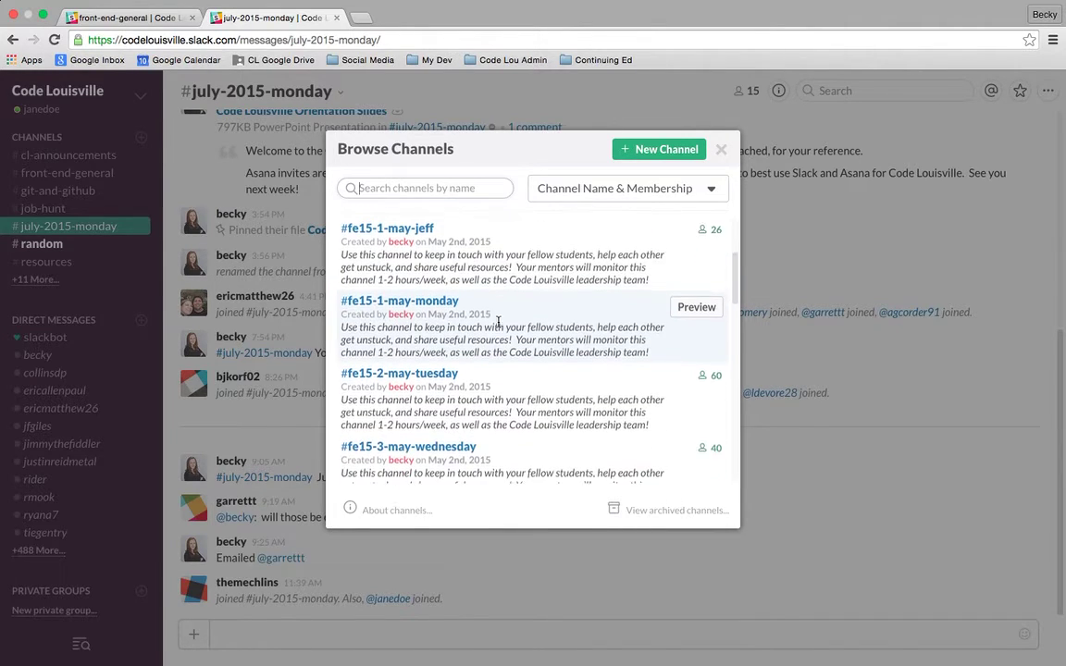
pyautogui.scroll(-6, 498, 324)
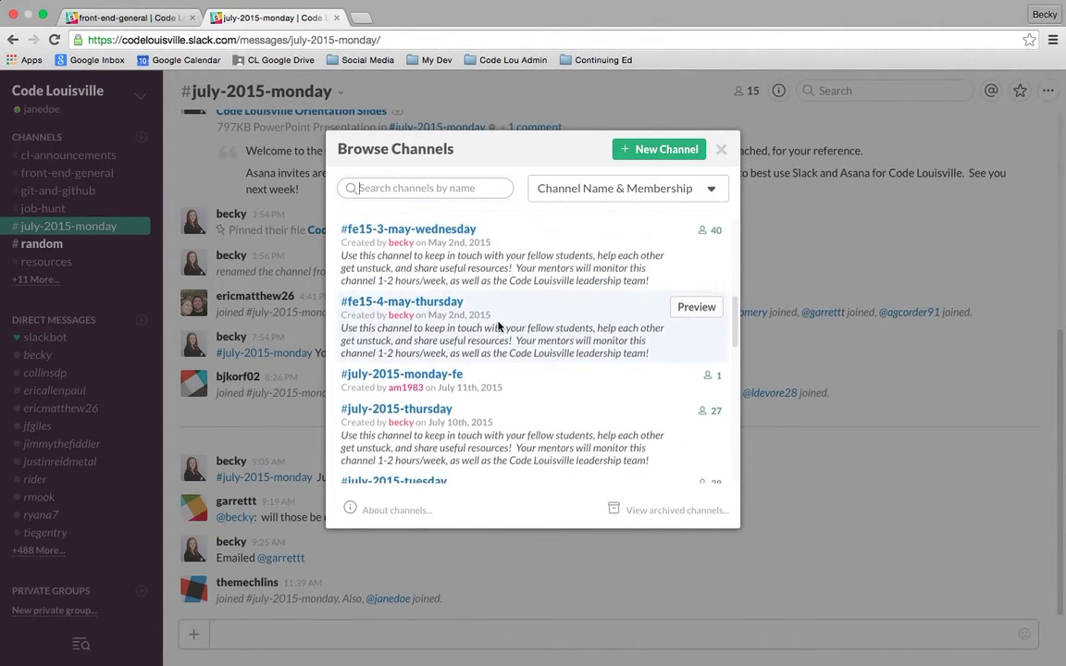
pyautogui.scroll(-5, 498, 324)
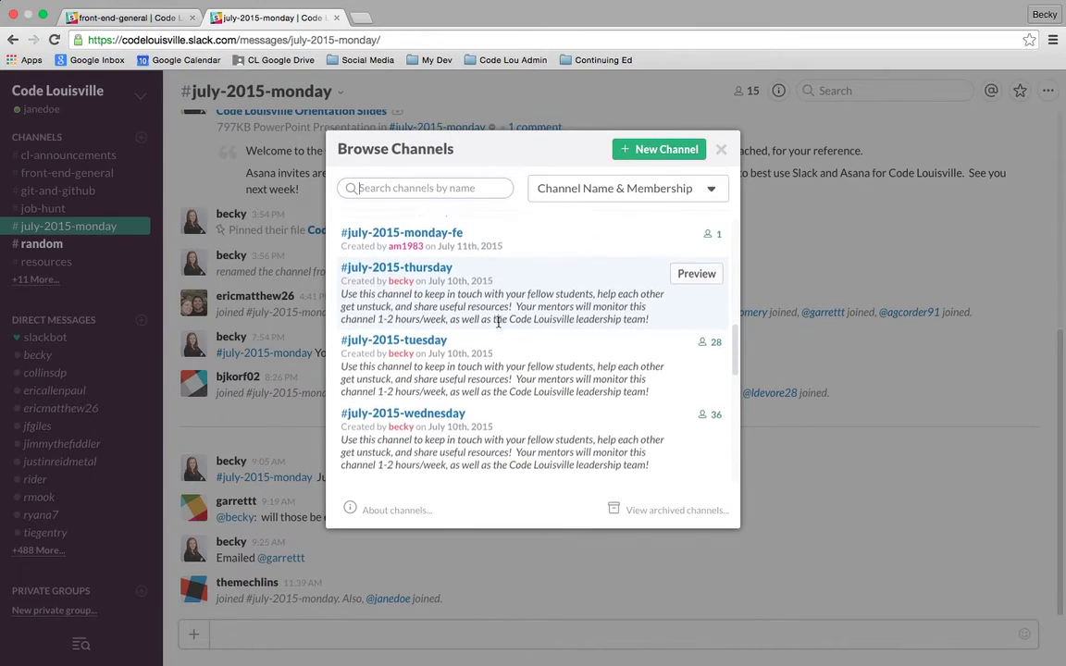
pyautogui.scroll(-4, 498, 326)
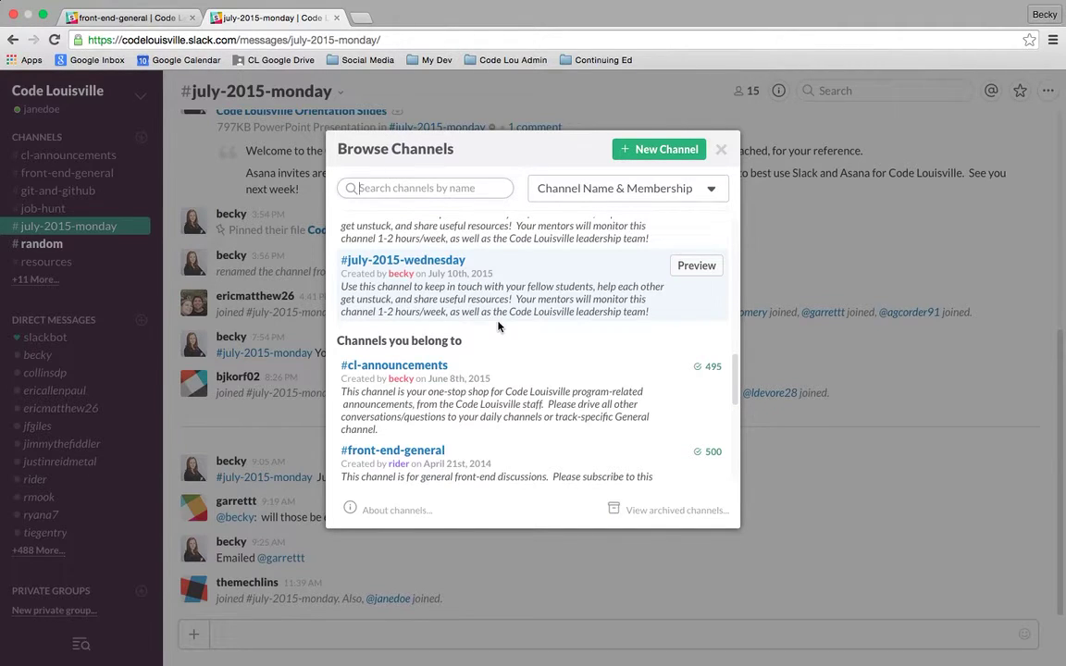
pyautogui.scroll(5, 498, 324)
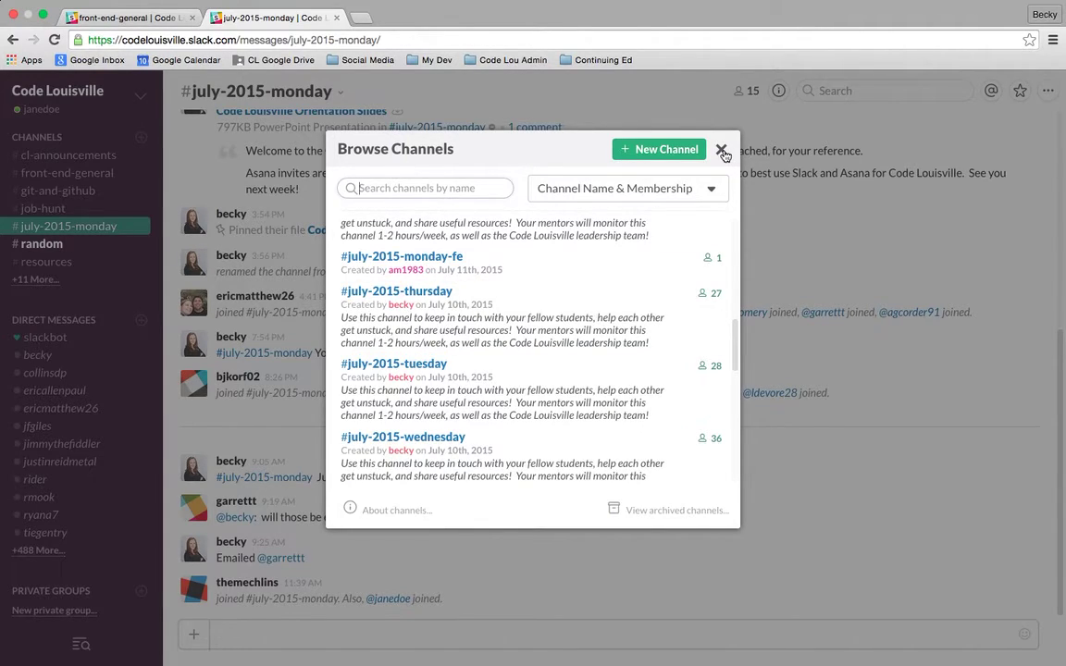
pyautogui.click(723, 151)
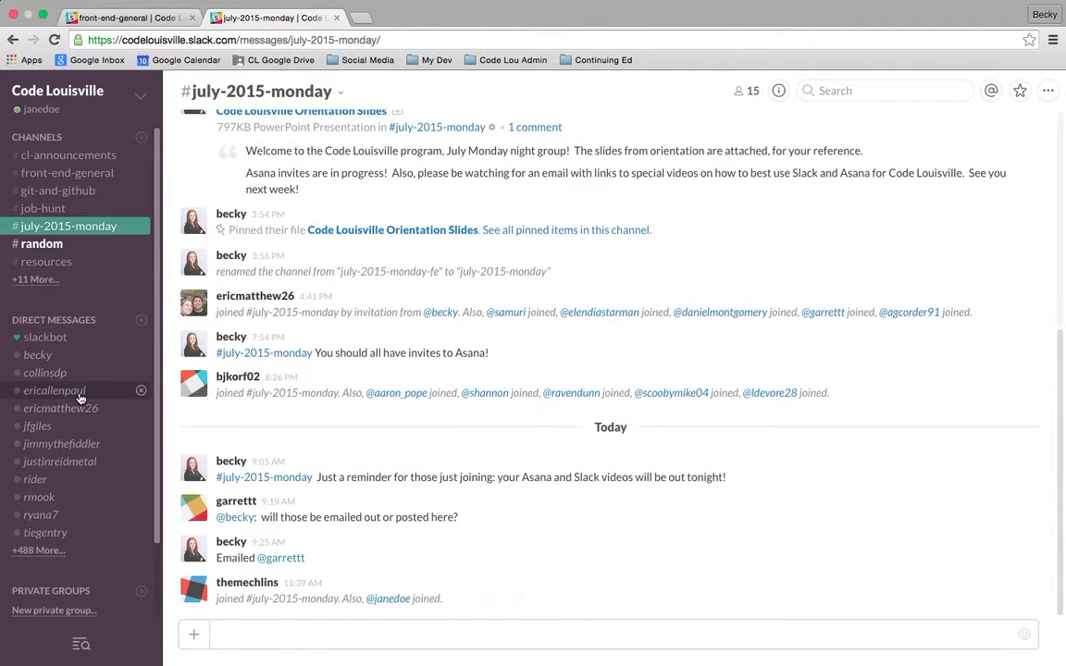
# Step: Find the Code Louisville project coordinator by first name among the direct message contacts and open the conversation
pyautogui.scroll(-3, 81, 397)
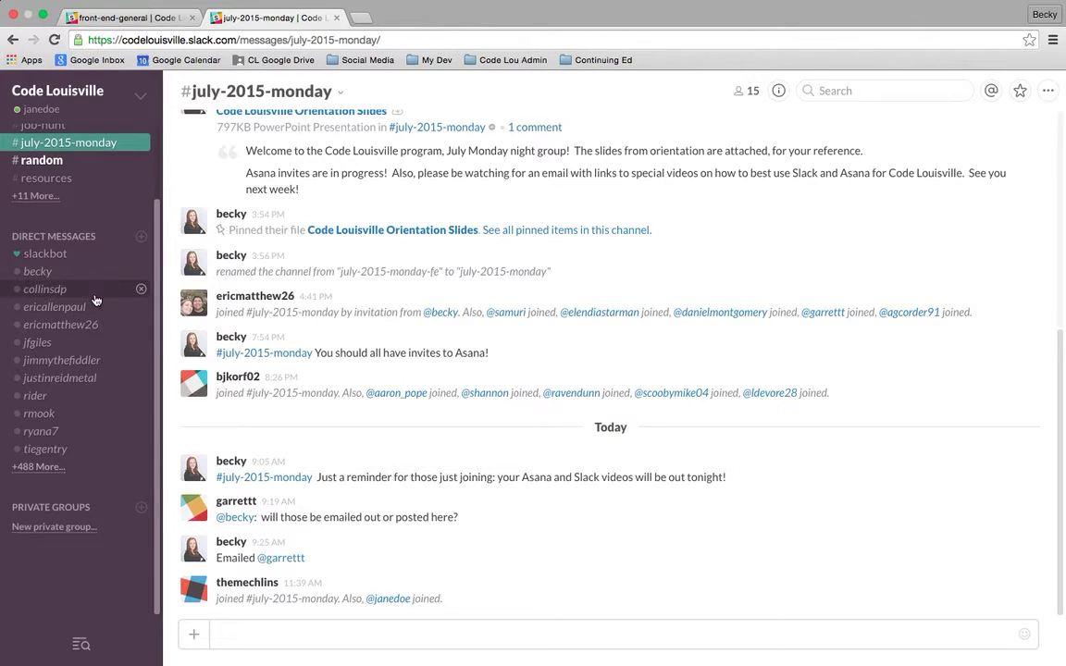
pyautogui.scroll(2, 96, 291)
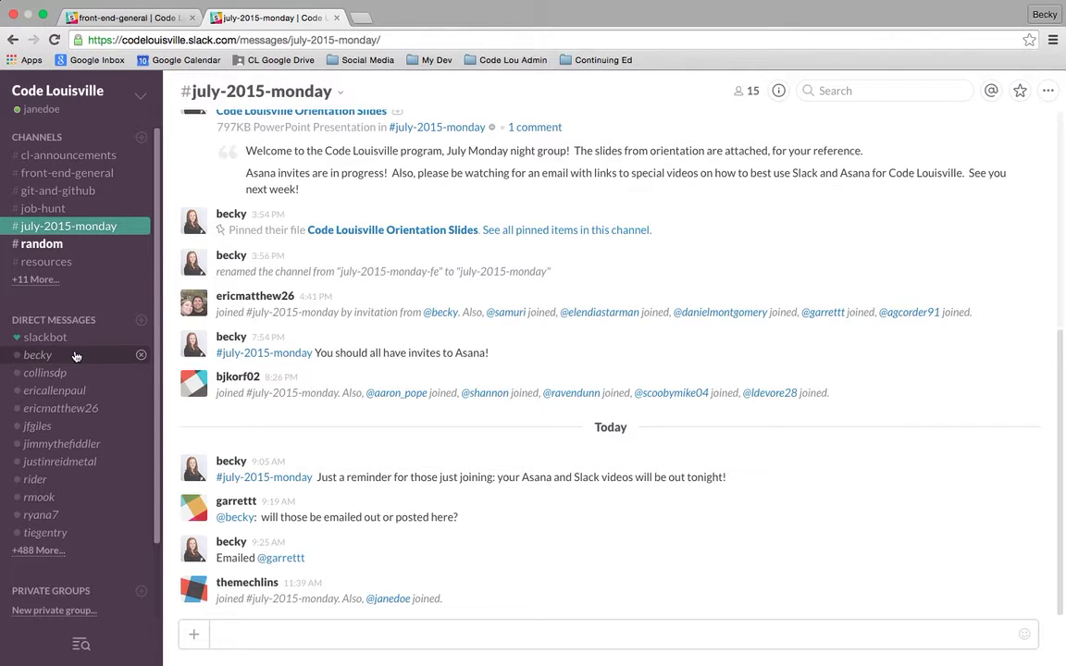
pyautogui.click(76, 357)
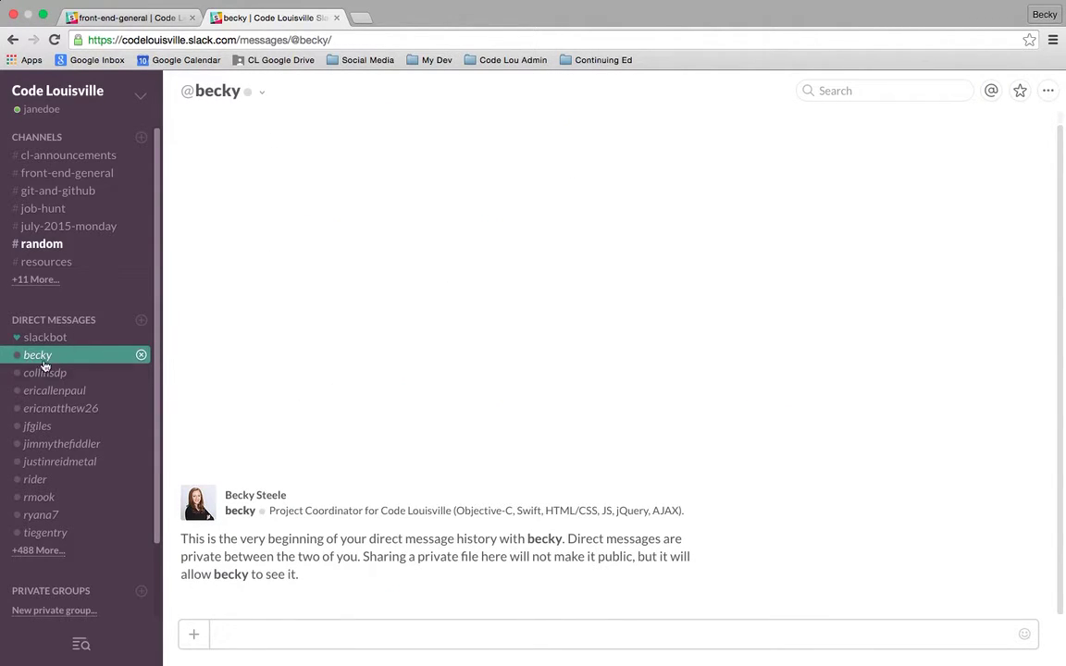
pyautogui.click(141, 321)
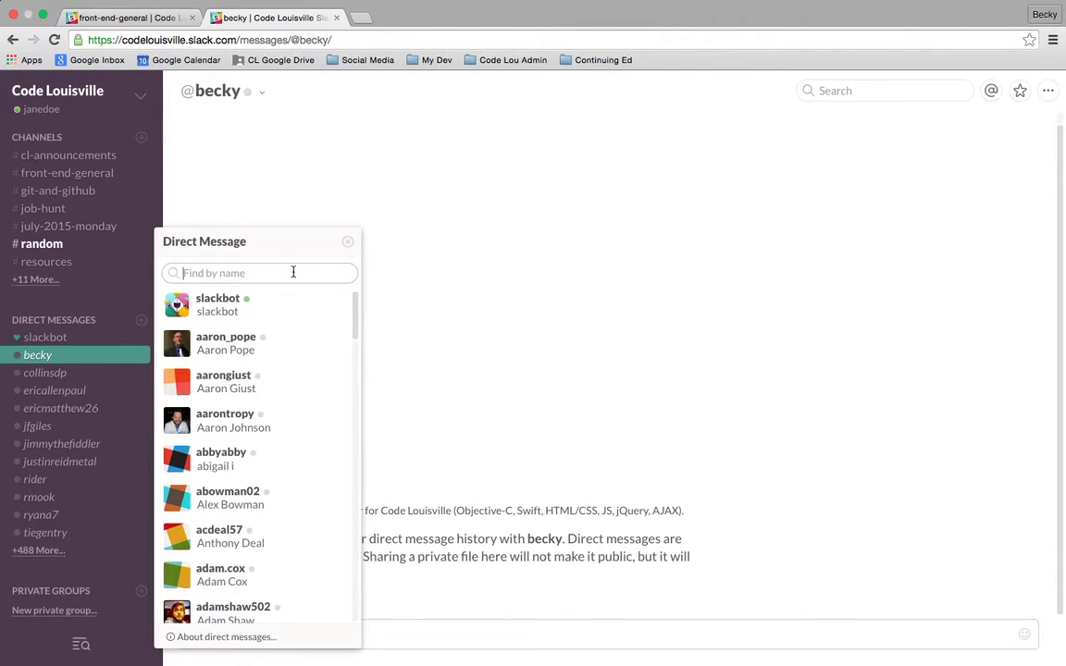
pyautogui.write('becky')
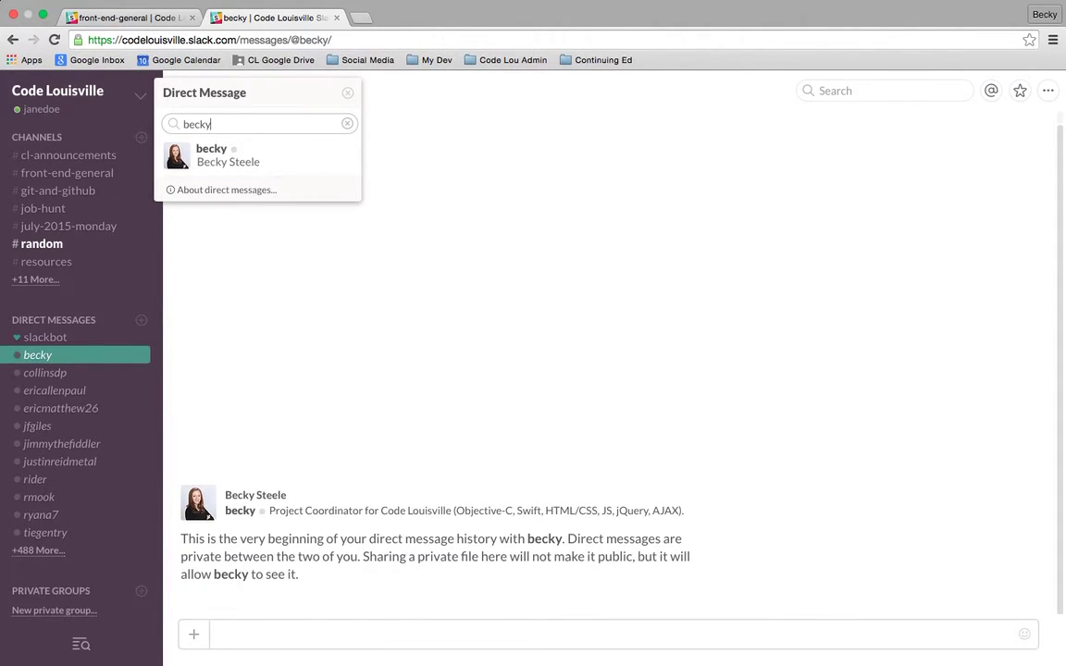
pyautogui.click(298, 169)
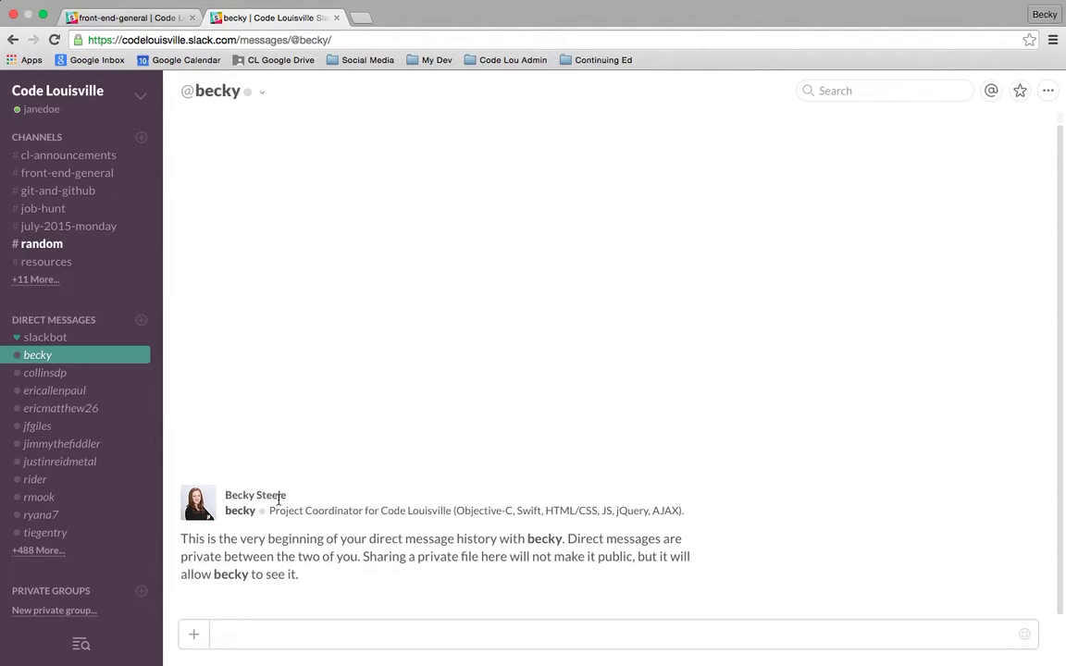
# Step: Send the project coordinator a direct message that says hello with their first name and a :) smiley
pyautogui.click(338, 640)
pyautogui.write('Hello Be')
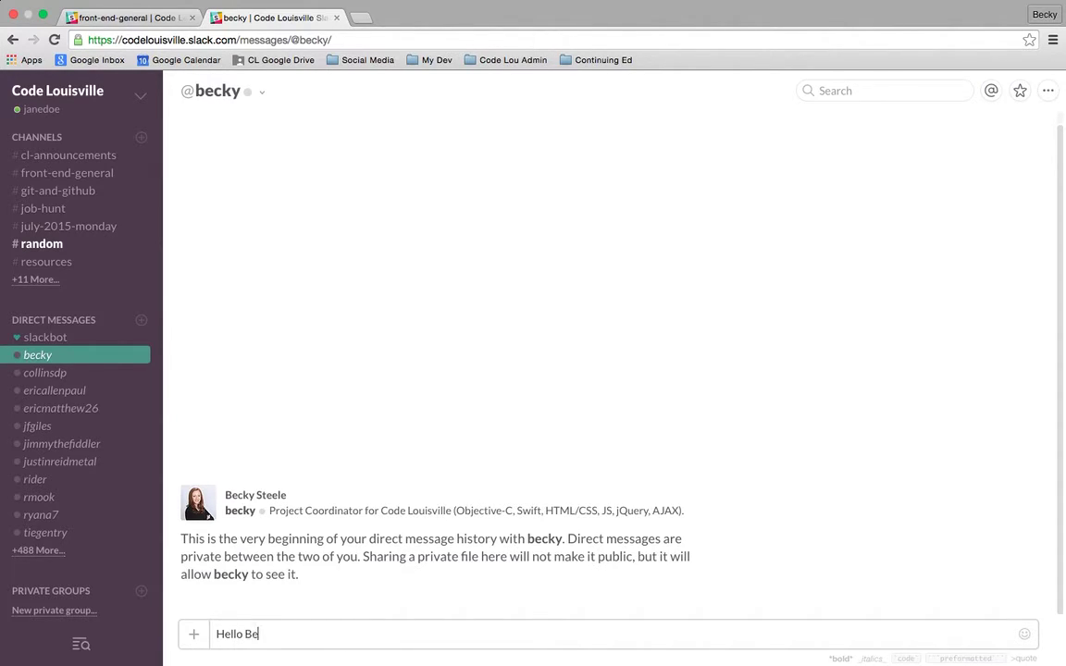
pyautogui.write('cky :)')
pyautogui.press('Return')
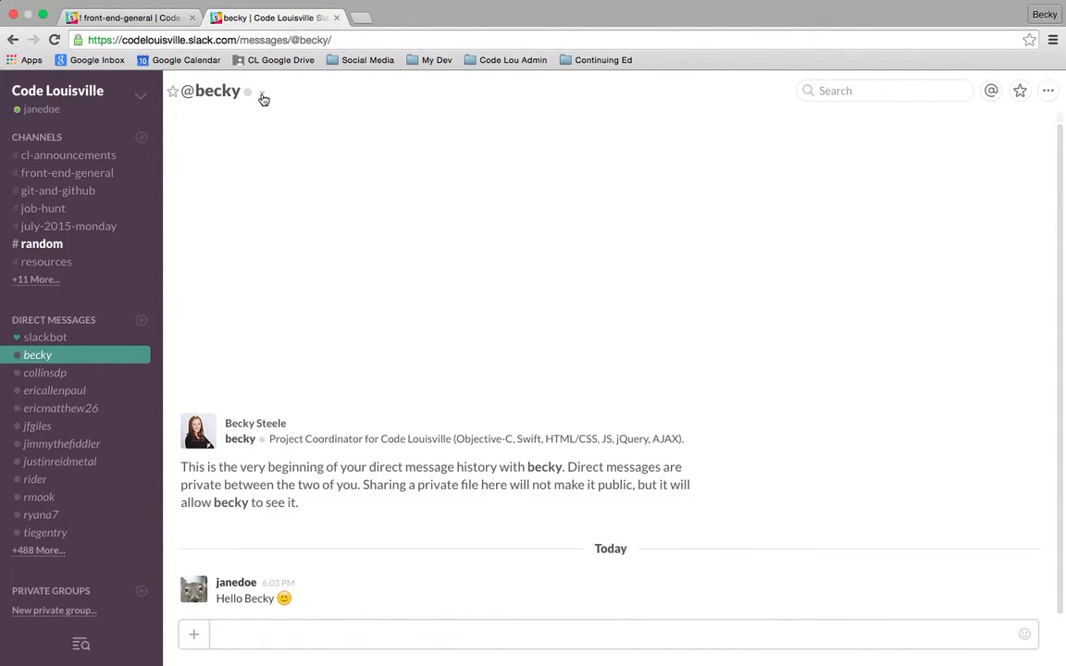
# Step: View the project coordinator's profile from the conversation, examine the contact details and recent activity, and close it
pyautogui.click(263, 97)
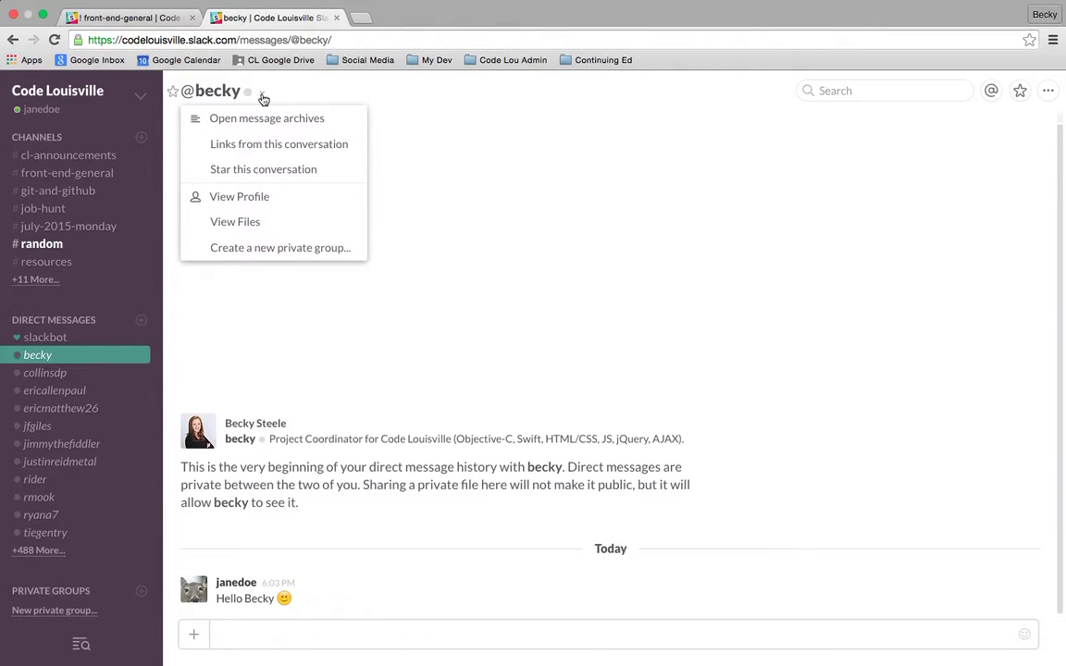
pyautogui.click(283, 197)
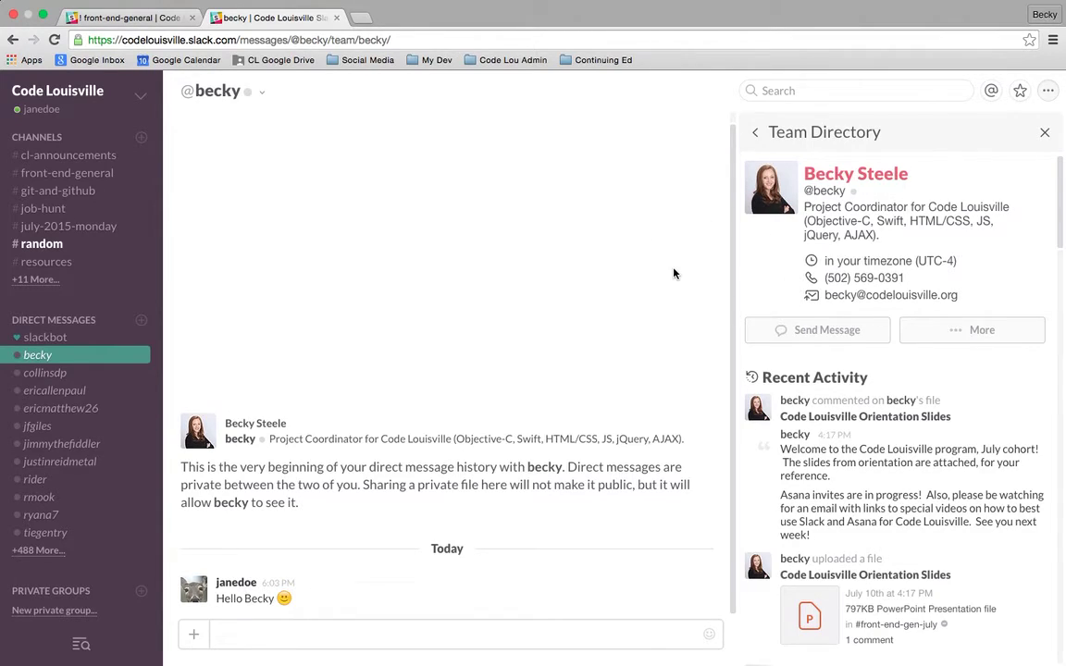
pyautogui.click(1042, 134)
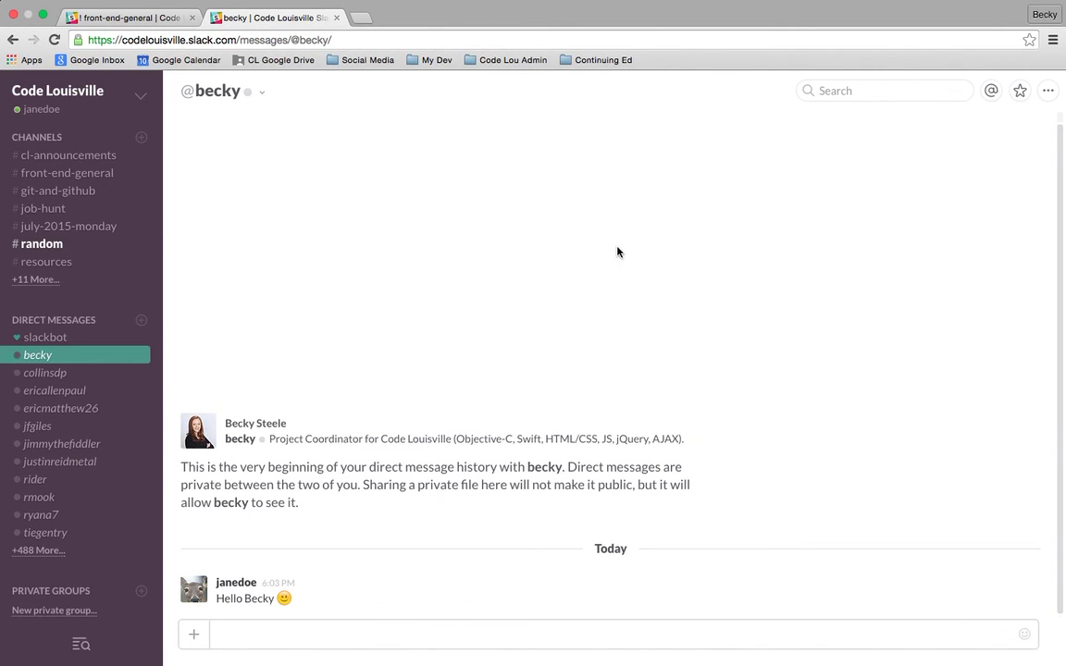
pyautogui.moveTo(737, 2)
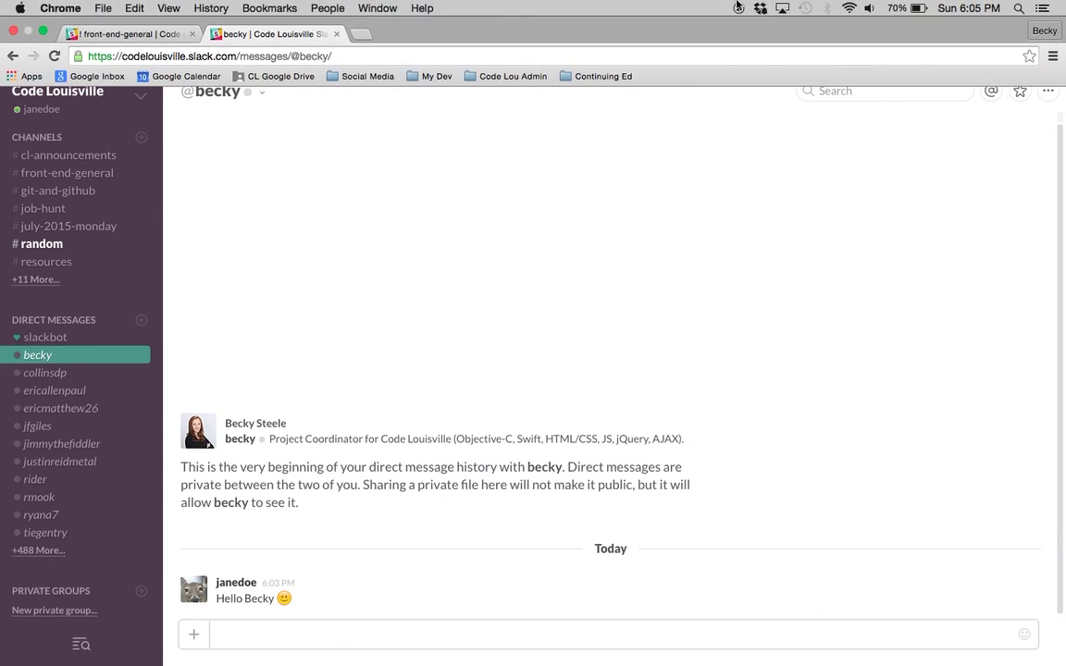